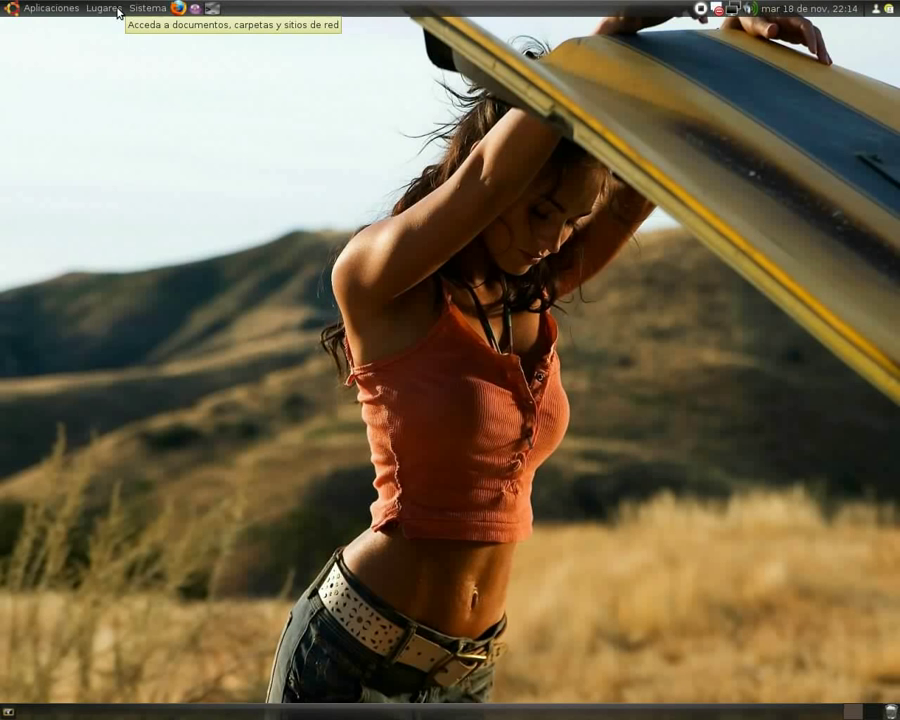
# Open the home folder, browse to Musica > Antarhes > 2006 - Breathin' Again, and return to the home folder
pyautogui.click(118, 13)
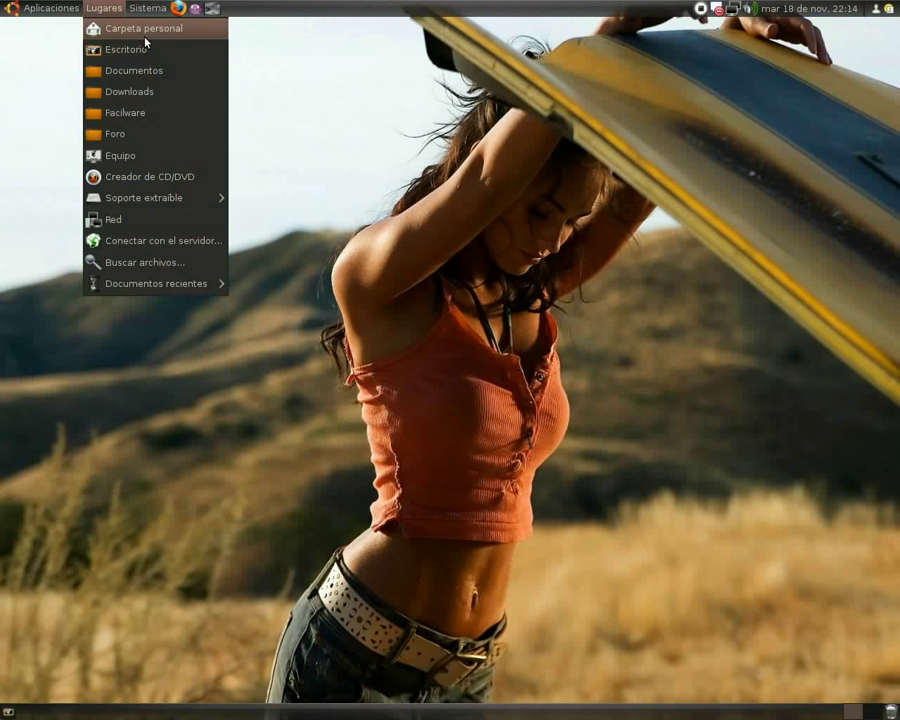
pyautogui.click(170, 30)
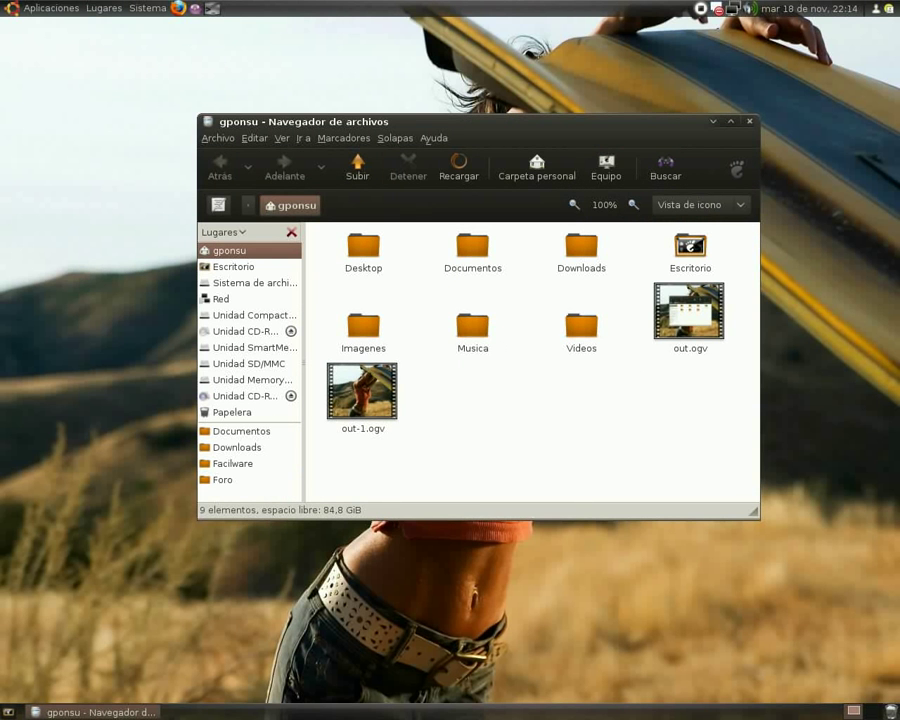
pyautogui.doubleClick(470, 342)
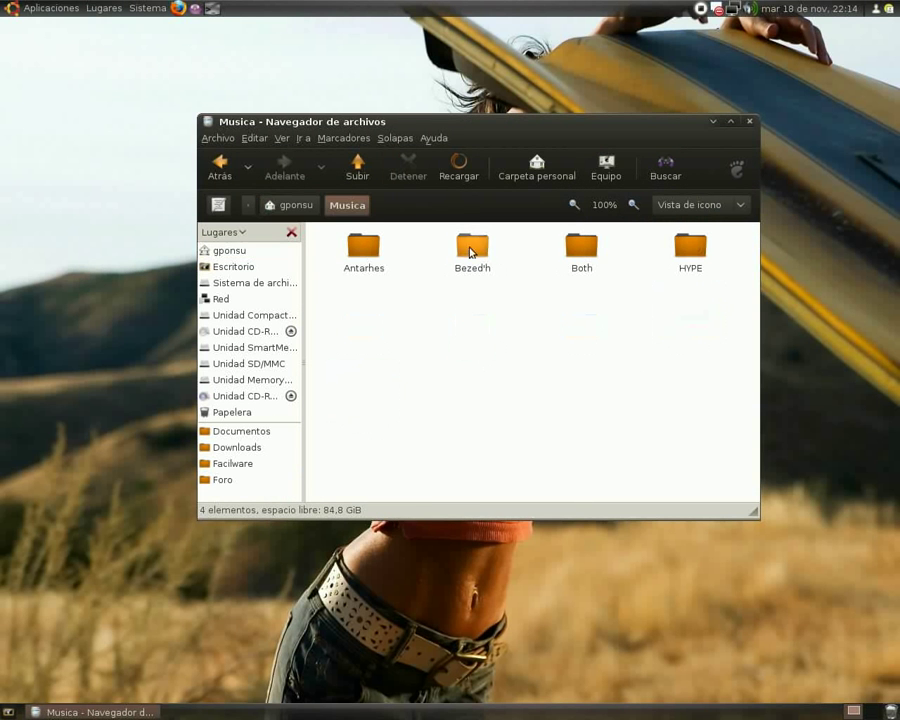
pyautogui.doubleClick(367, 262)
pyautogui.doubleClick(375, 262)
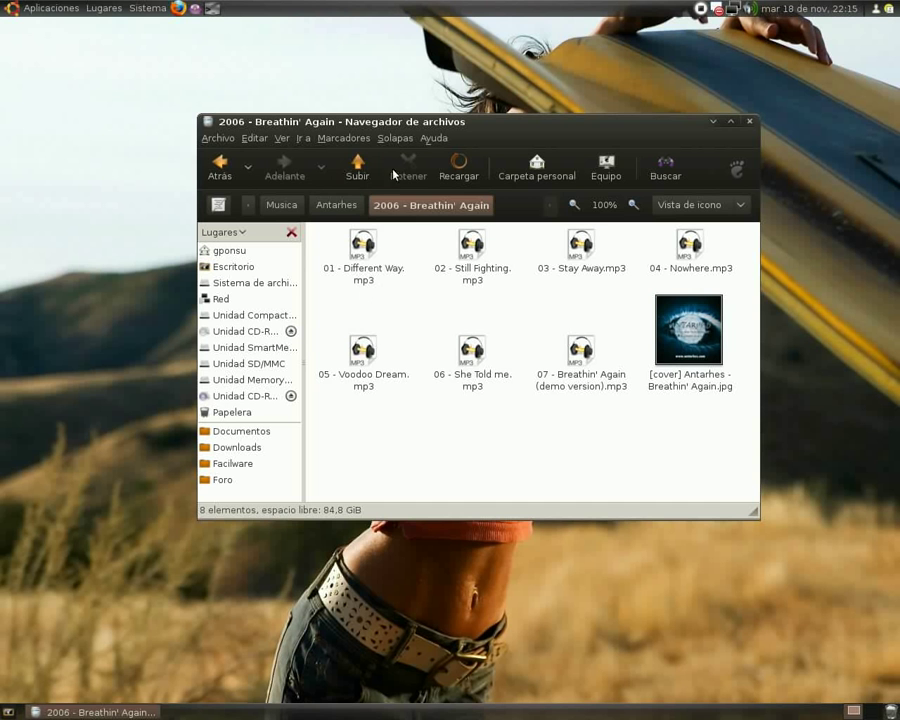
pyautogui.click(362, 176)
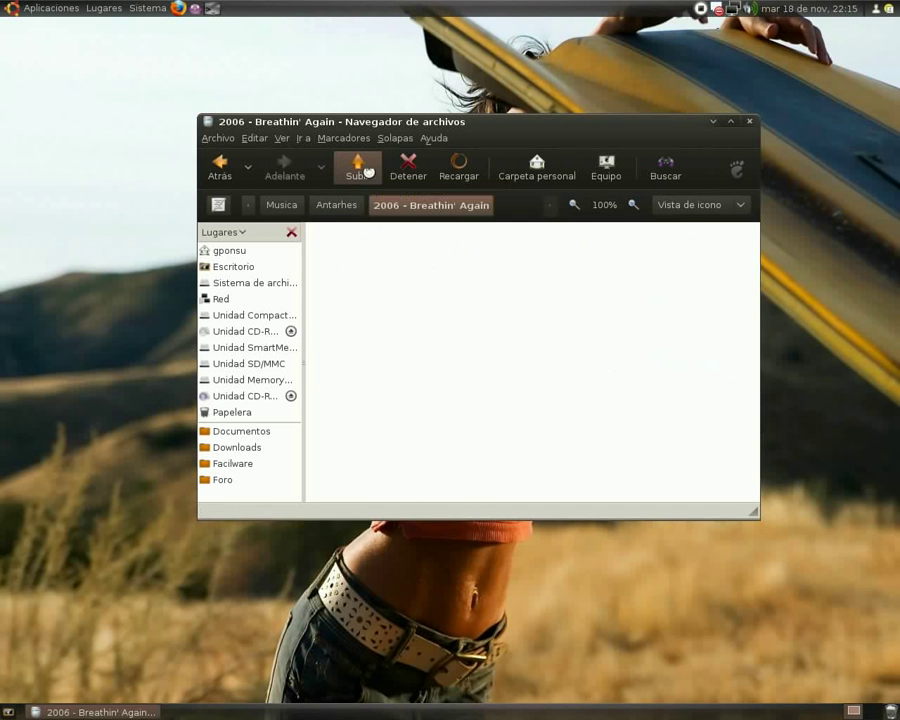
pyautogui.click(358, 170)
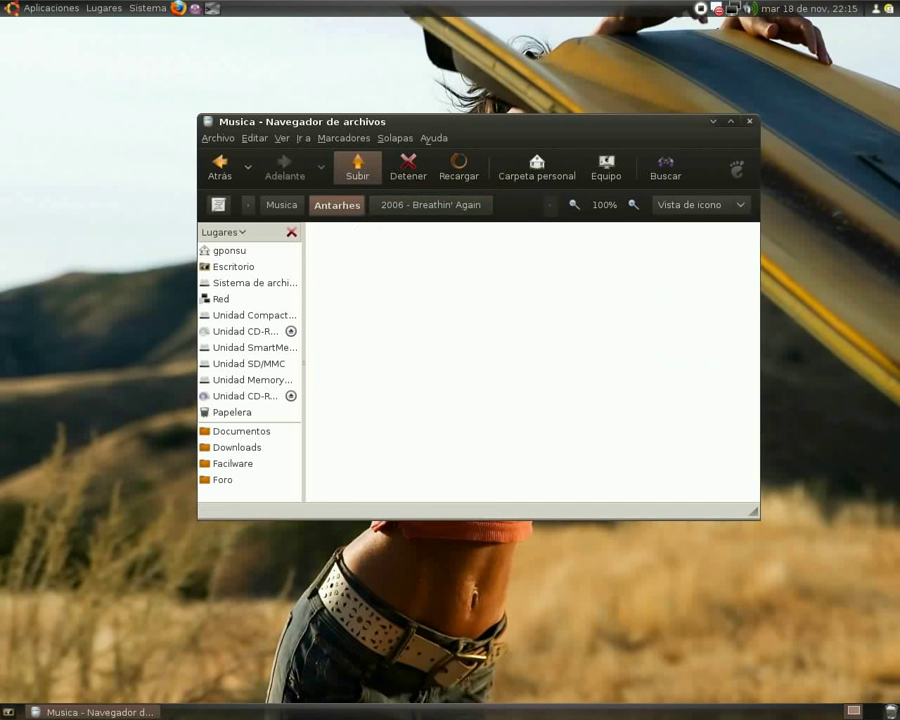
pyautogui.click(358, 170)
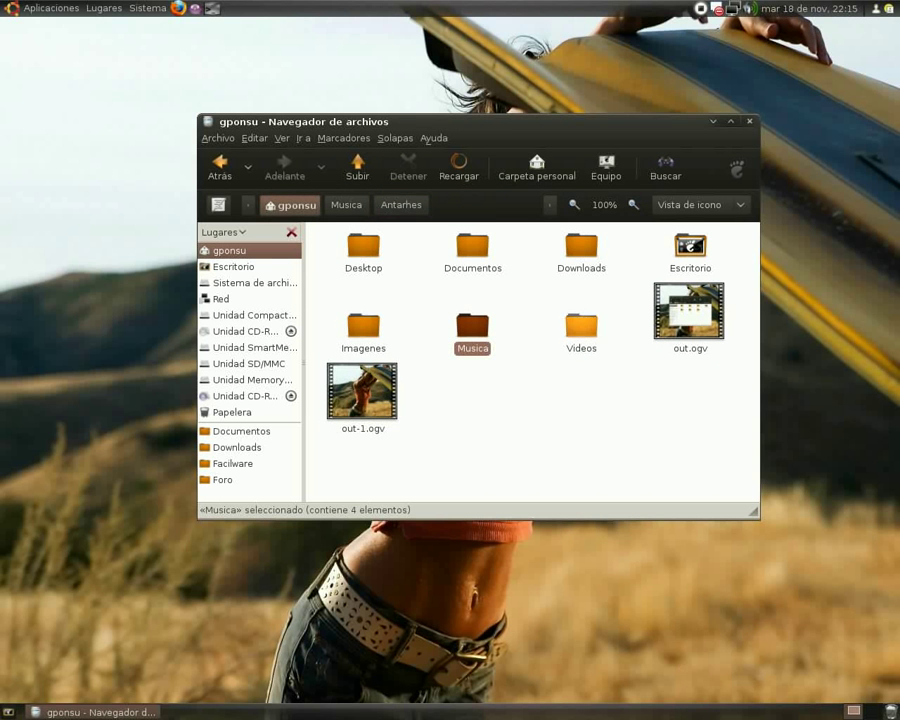
# Browse the GNU_Linux folder inside Imagenes and return to the home folder
pyautogui.doubleClick(360, 334)
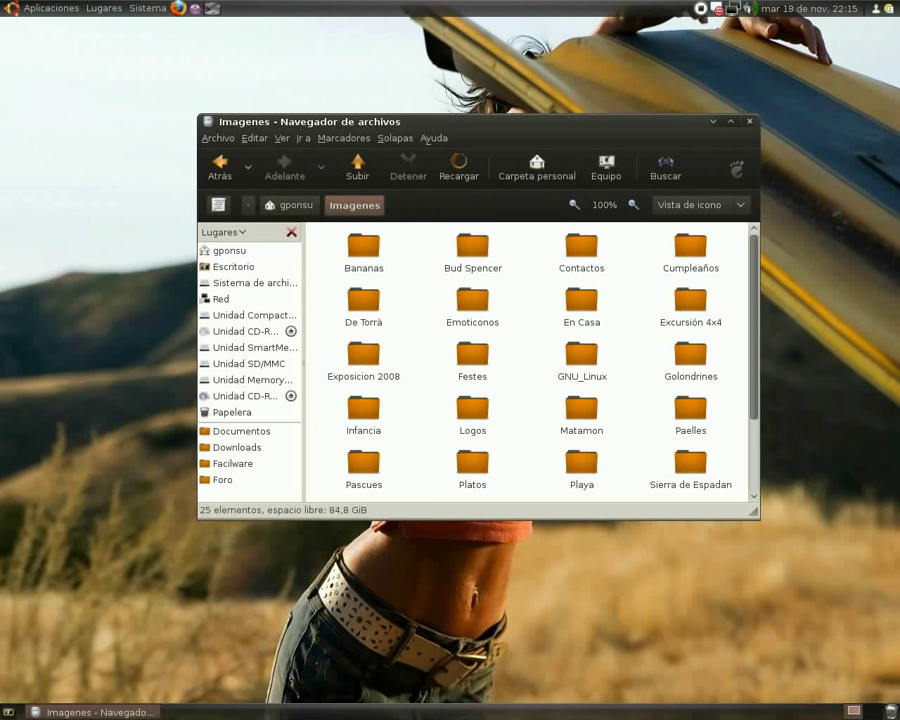
pyautogui.doubleClick(588, 362)
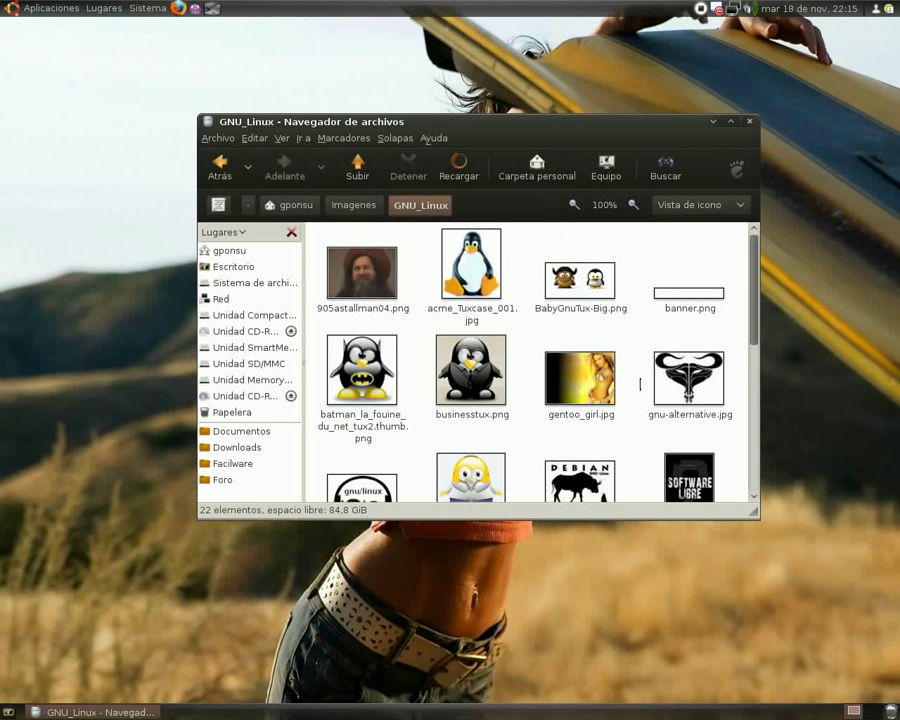
pyautogui.scroll(-2, 615, 430)
pyautogui.click(357, 168)
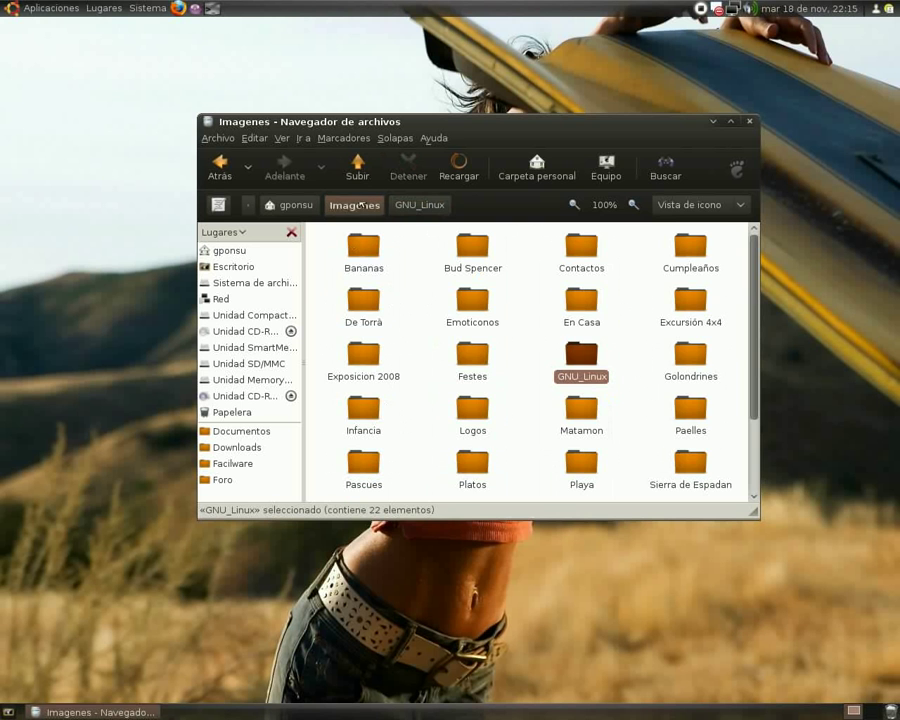
pyautogui.click(357, 168)
pyautogui.click(549, 479)
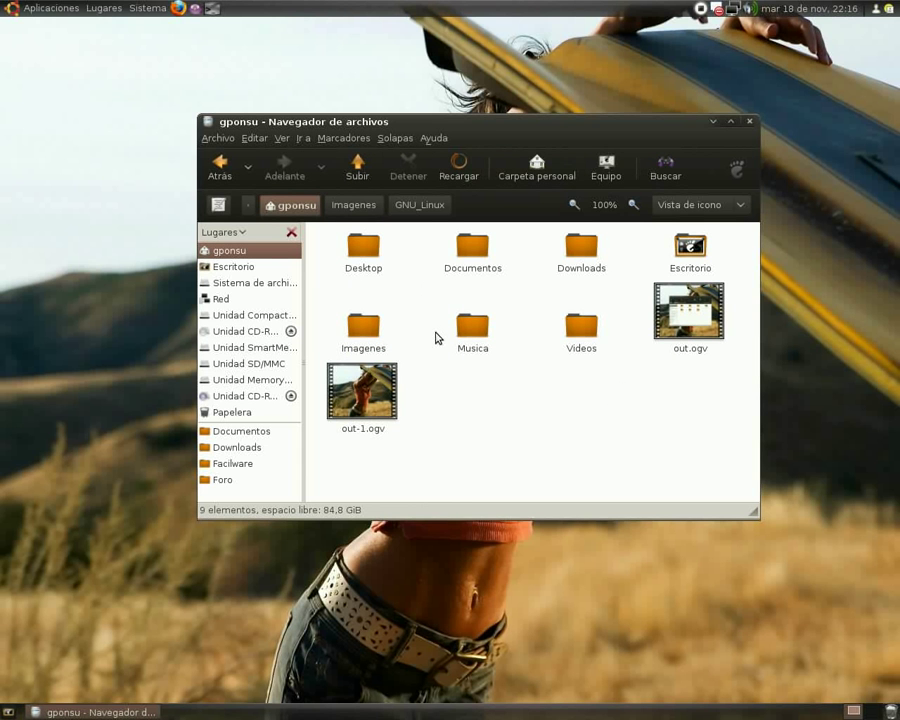
# View the saved folder bookmarks in the file browser and in the desktop's list of places
pyautogui.click(345, 138)
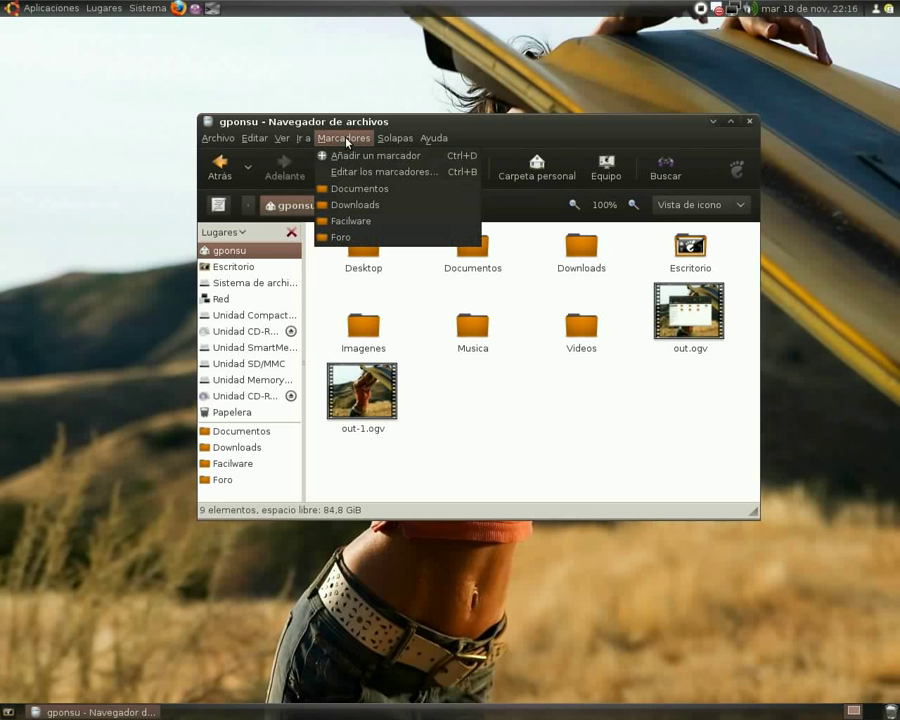
pyautogui.click(367, 189)
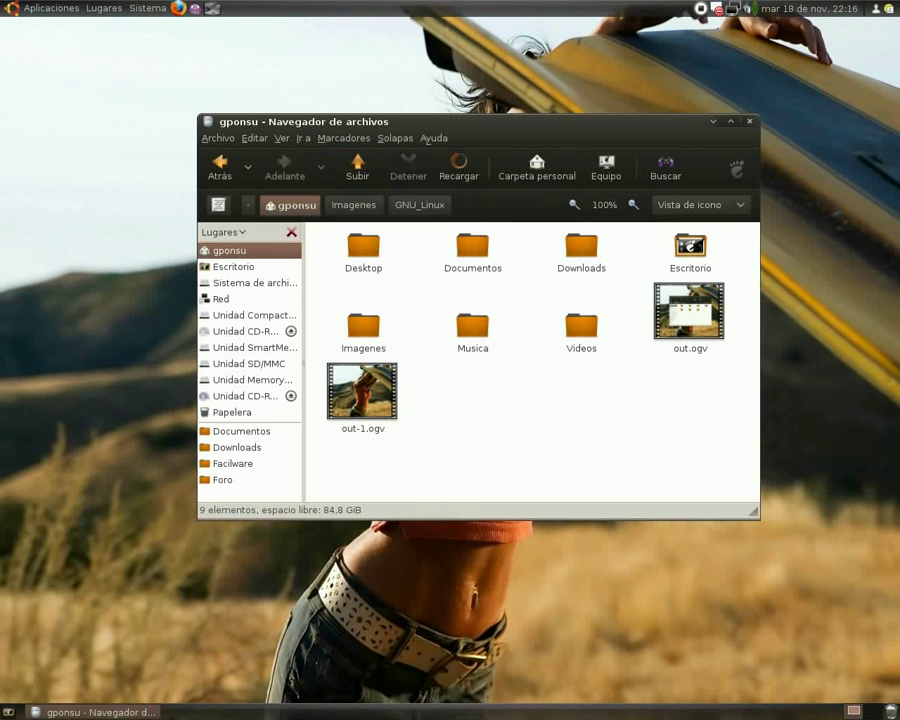
pyautogui.click(102, 8)
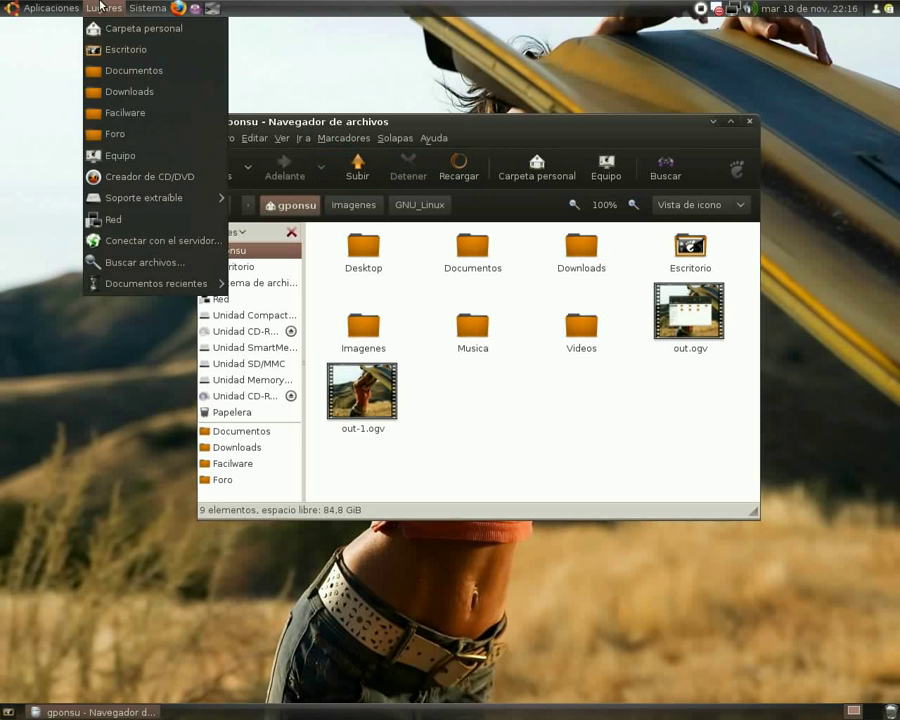
pyautogui.moveTo(148, 8)
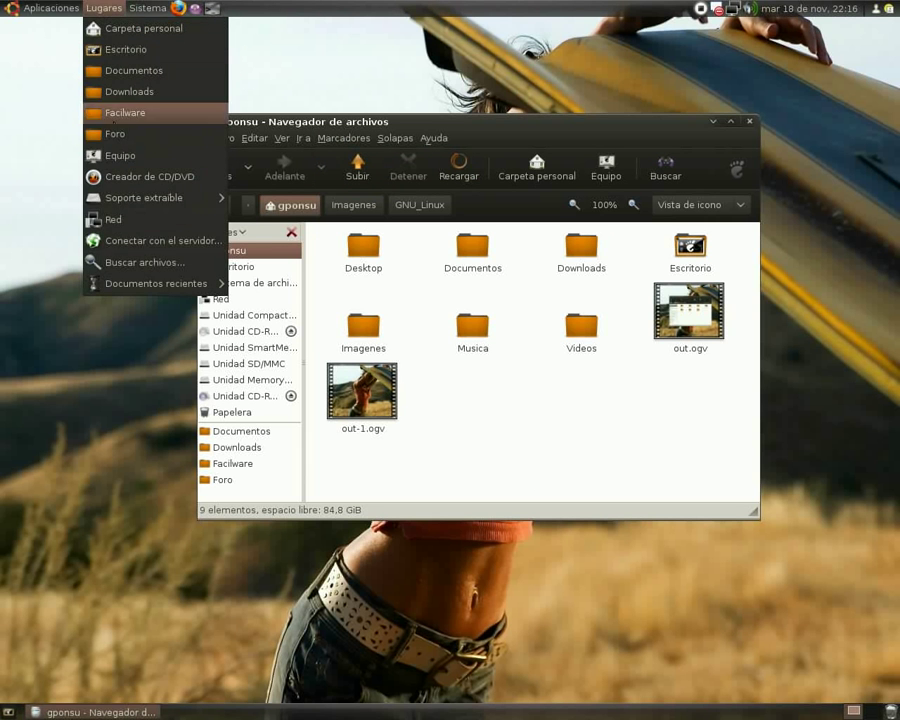
pyautogui.click(555, 460)
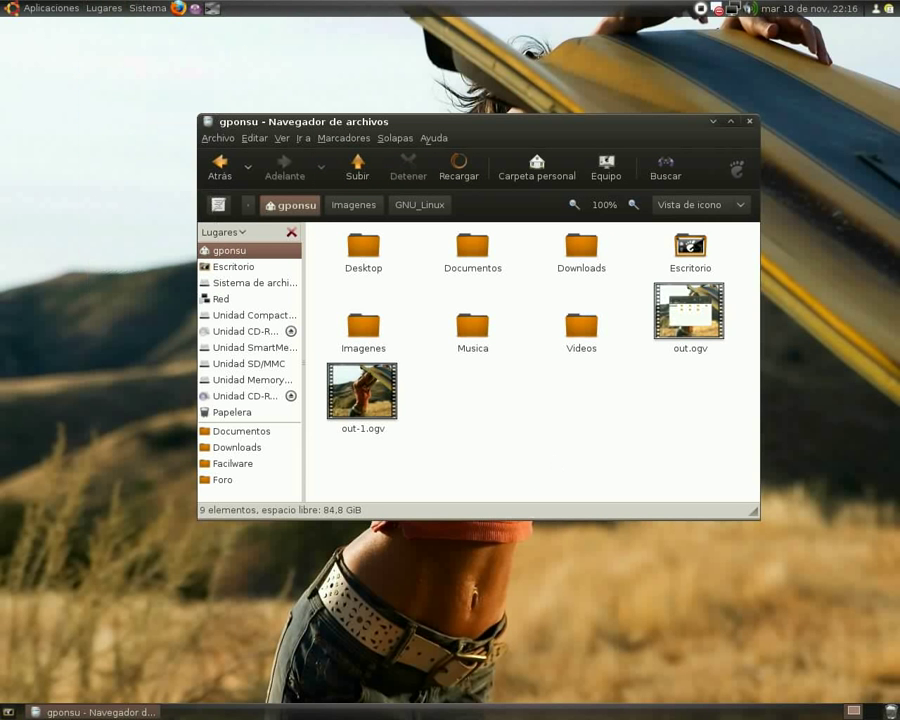
# Open the Downloads folder and try to add a bookmark for it
pyautogui.click(589, 255)
pyautogui.doubleClick(589, 256)
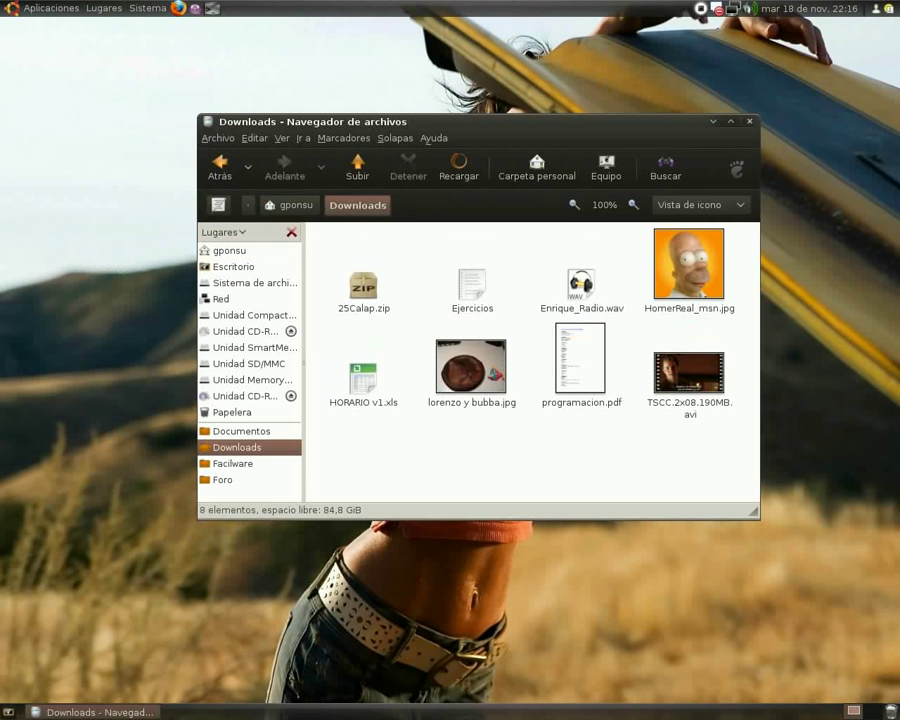
pyautogui.click(321, 140)
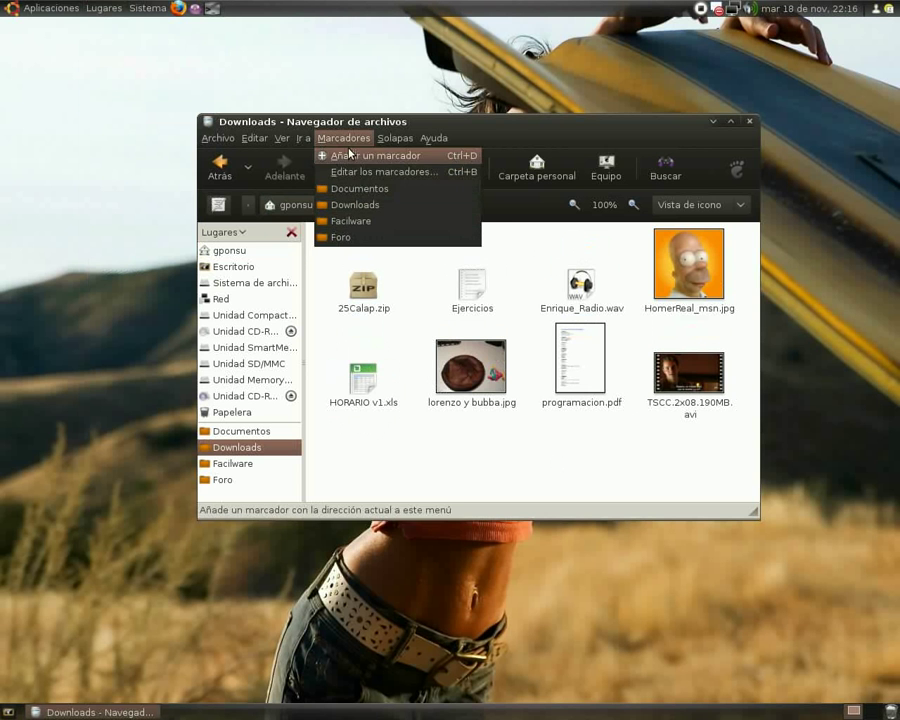
pyautogui.click(360, 155)
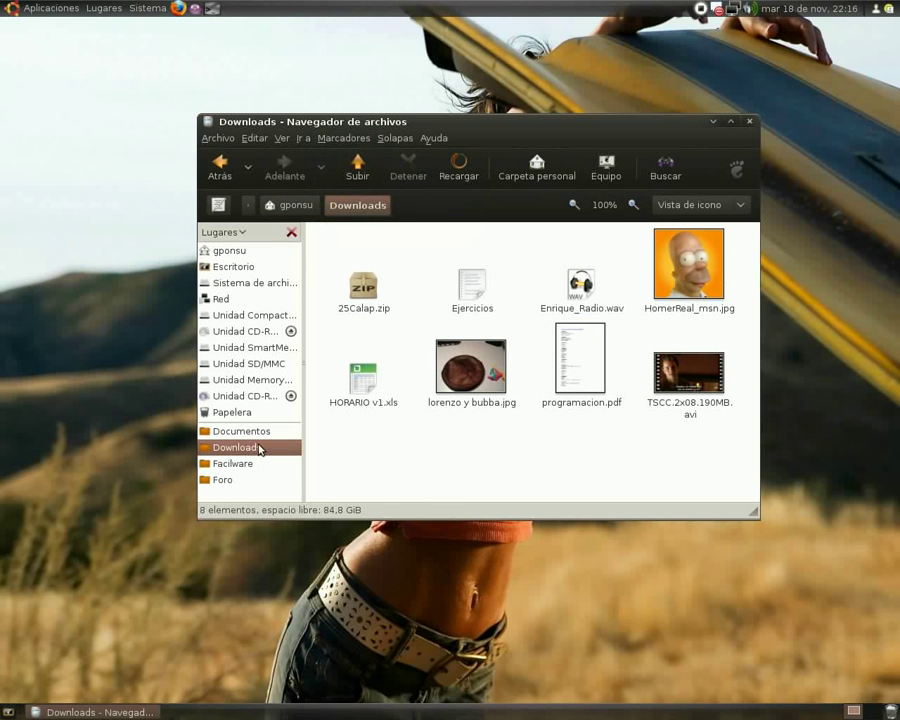
# Open the Imagenes folder from the home folder and add a bookmark for it
pyautogui.click(357, 166)
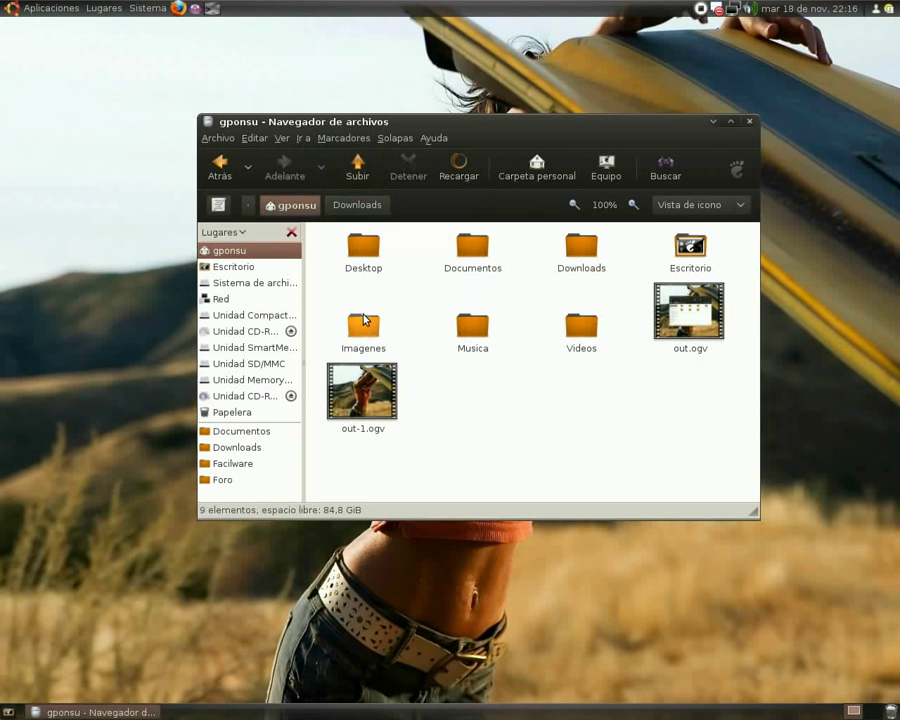
pyautogui.doubleClick(362, 330)
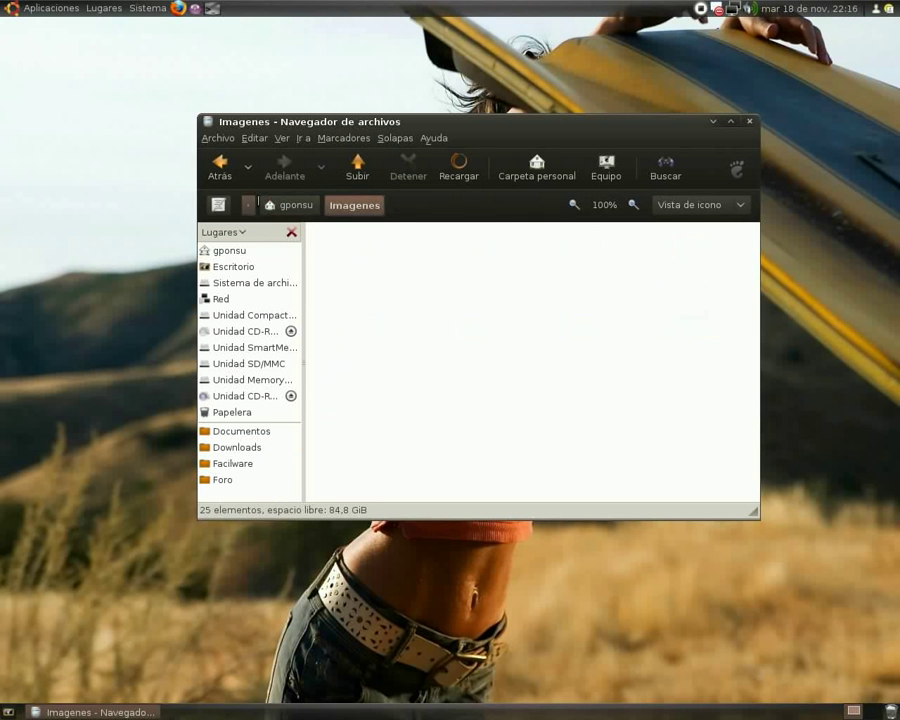
pyautogui.hotkey('alt', 'm')
pyautogui.press('Return')
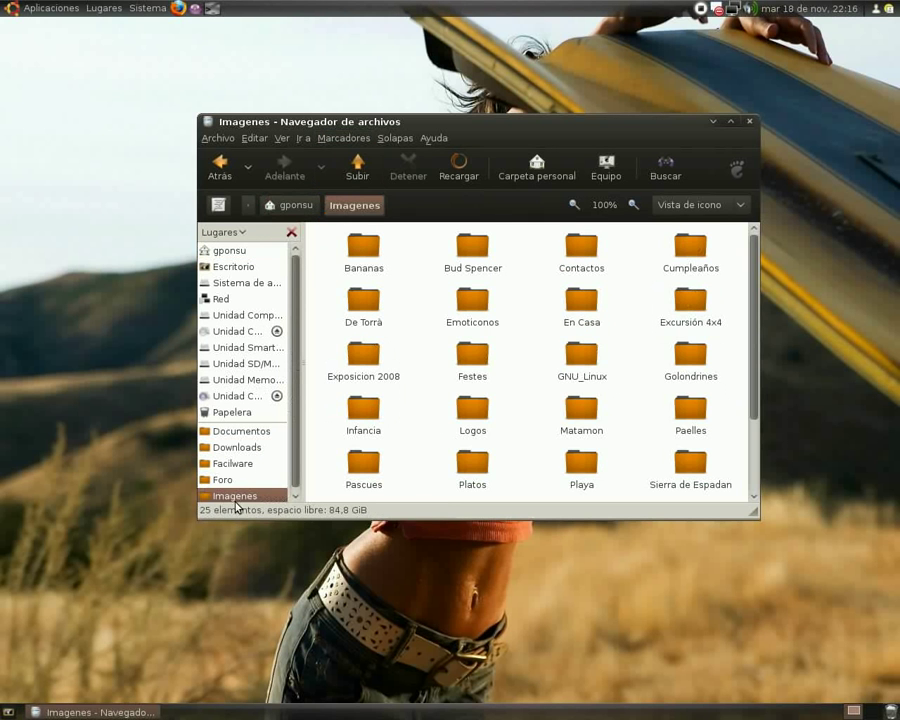
pyautogui.moveTo(237, 498); pyautogui.dragTo(257, 442)
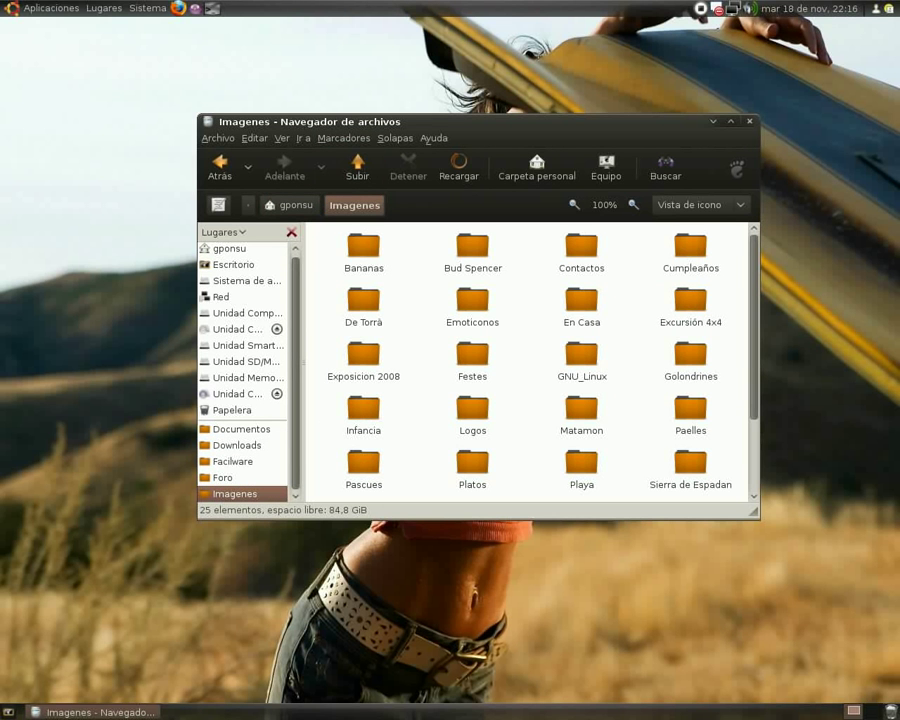
# Open the bookmark editor, examine the name and location of the Imagenes bookmark, and close the editor
pyautogui.click(104, 8)
pyautogui.click(346, 138)
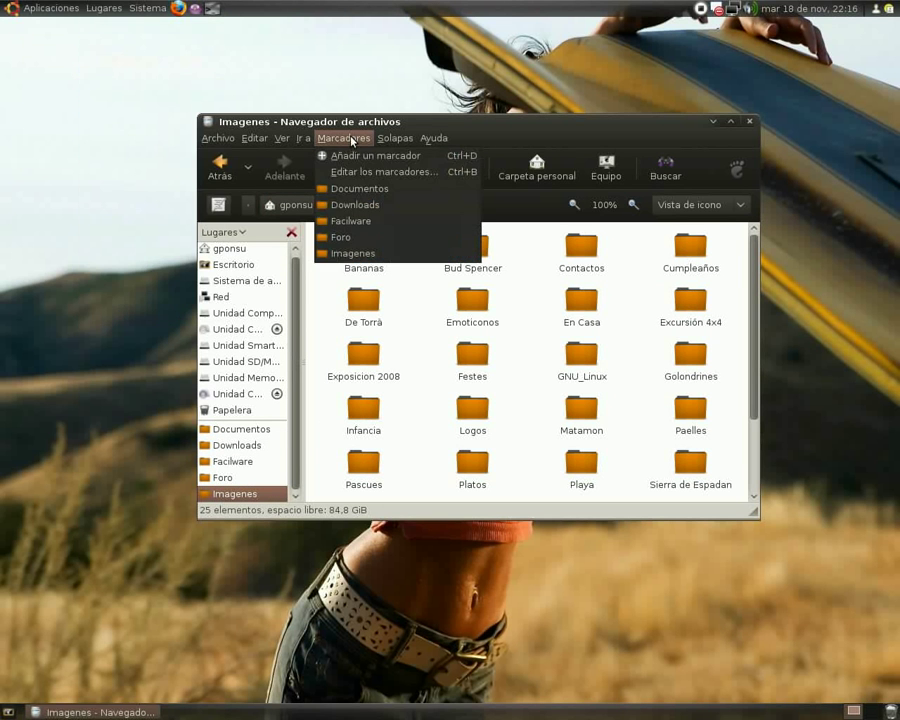
pyautogui.click(384, 171)
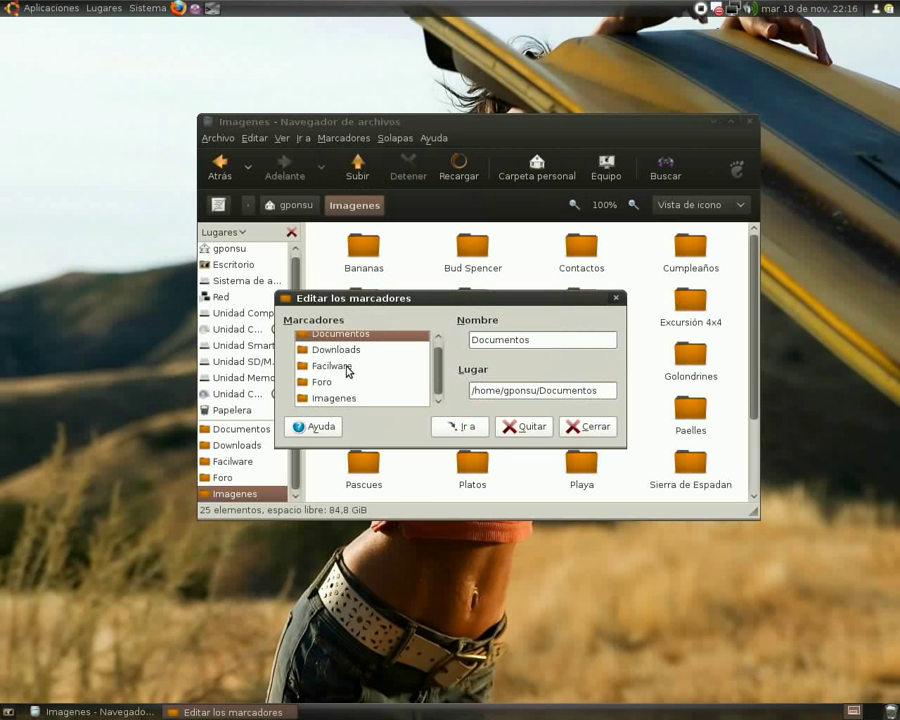
pyautogui.click(336, 400)
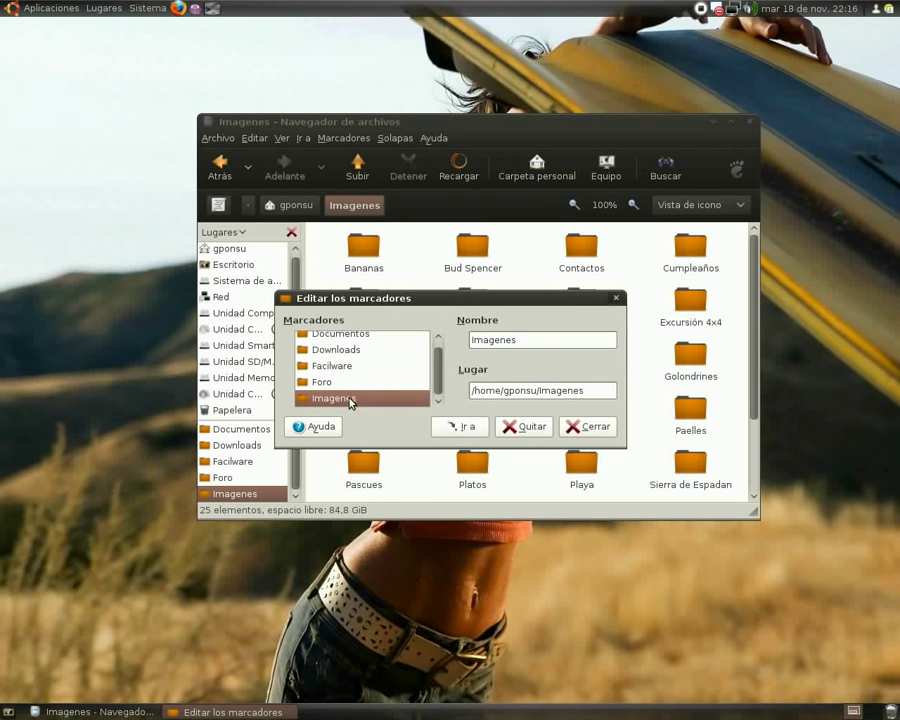
pyautogui.moveTo(340, 382); pyautogui.dragTo(368, 368)
pyautogui.click(349, 398)
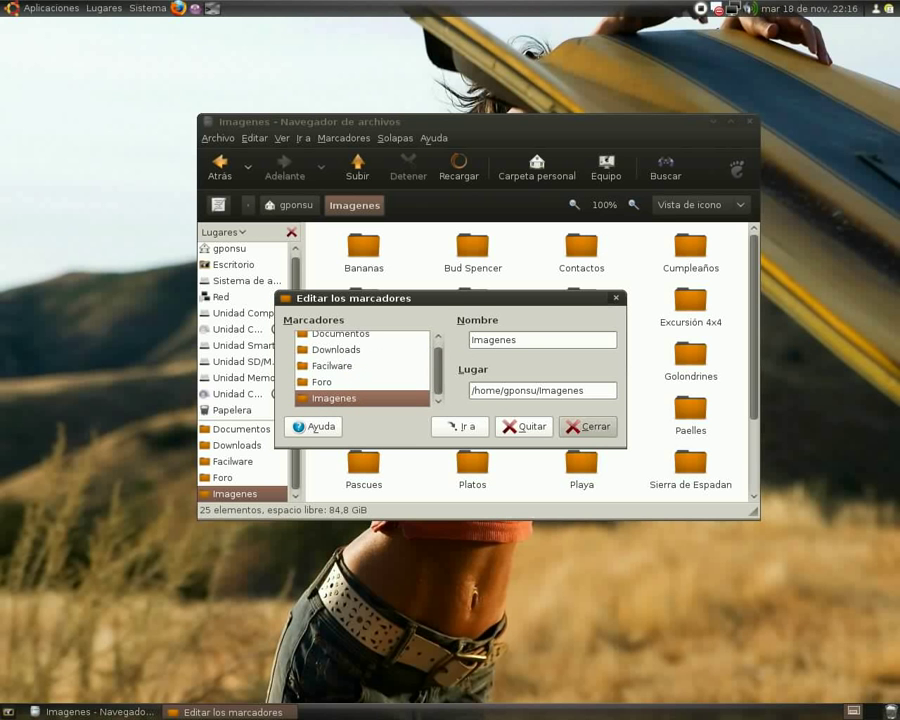
pyautogui.click(597, 427)
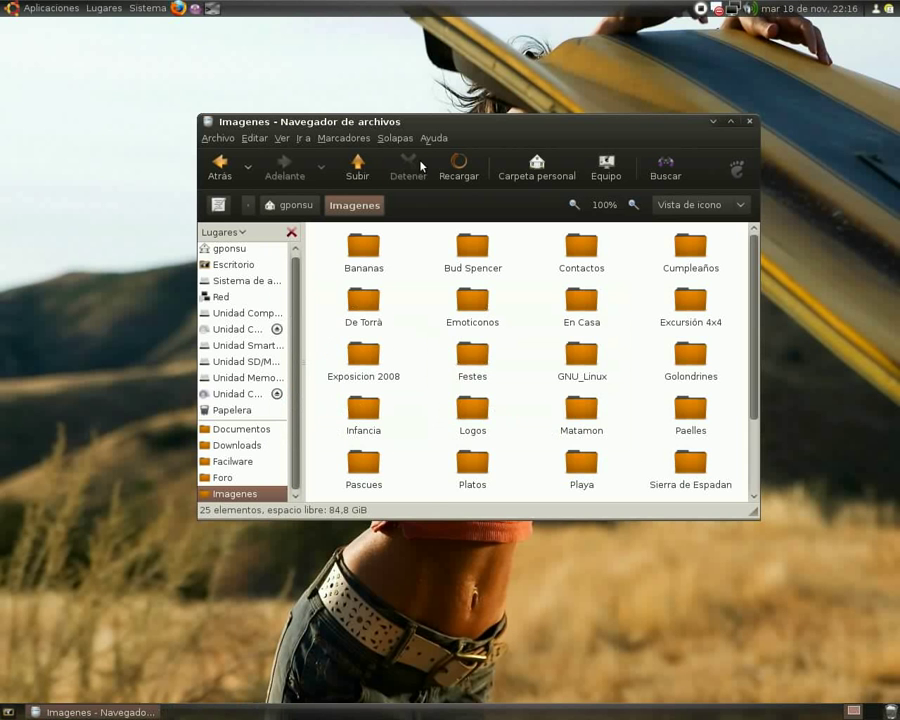
# Return to the home folder and check the desktop's list of places for the Imagenes bookmark
pyautogui.click(357, 166)
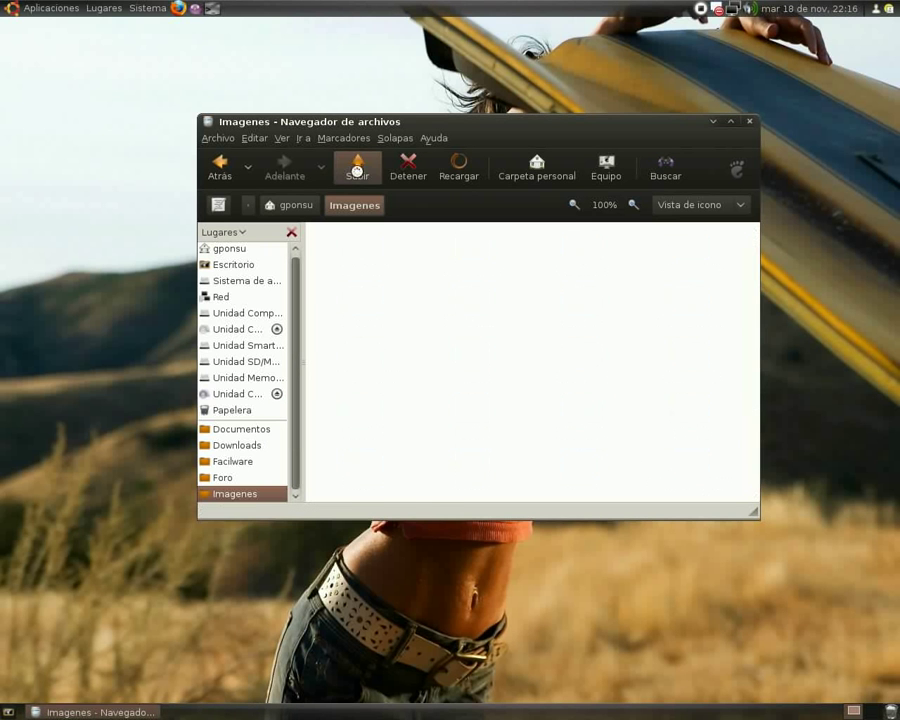
pyautogui.click(115, 6)
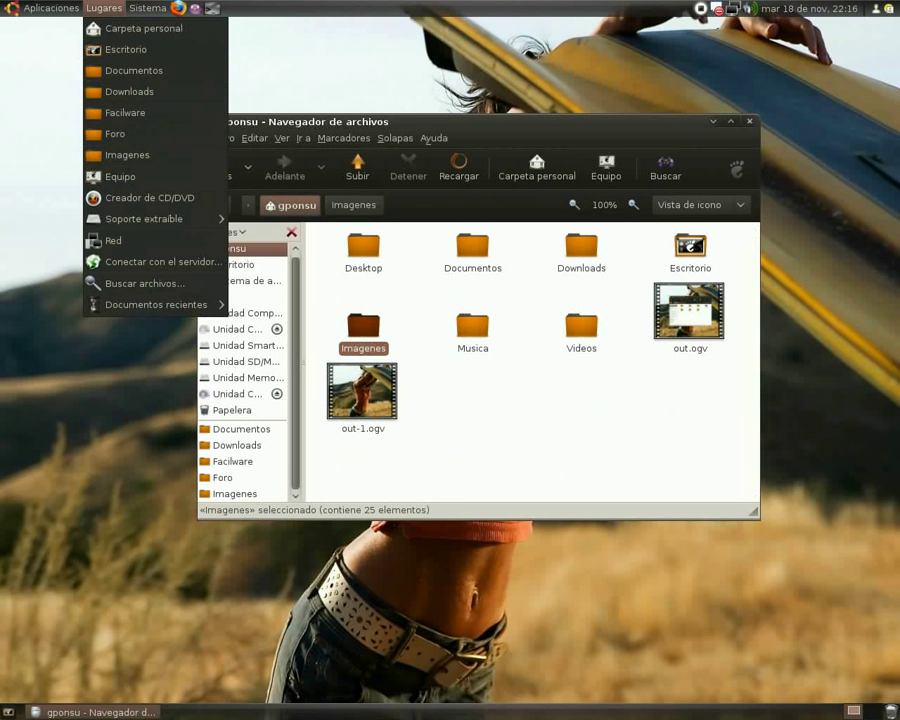
pyautogui.click(512, 468)
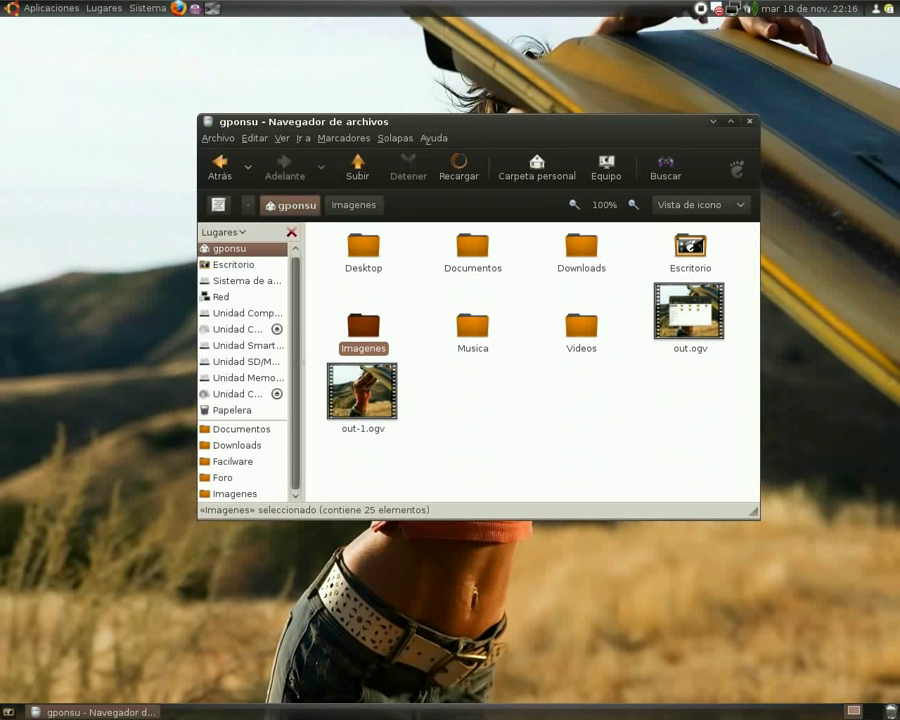
# Open the Videos folder from the home folder, and return to the home folder
pyautogui.moveTo(582, 133)
pyautogui.mouseDown()
pyautogui.moveTo(615, 159)
pyautogui.moveTo(560, 170)
pyautogui.moveTo(558, 156)
pyautogui.moveTo(585, 165)
pyautogui.moveTo(594, 127)
pyautogui.mouseUp()
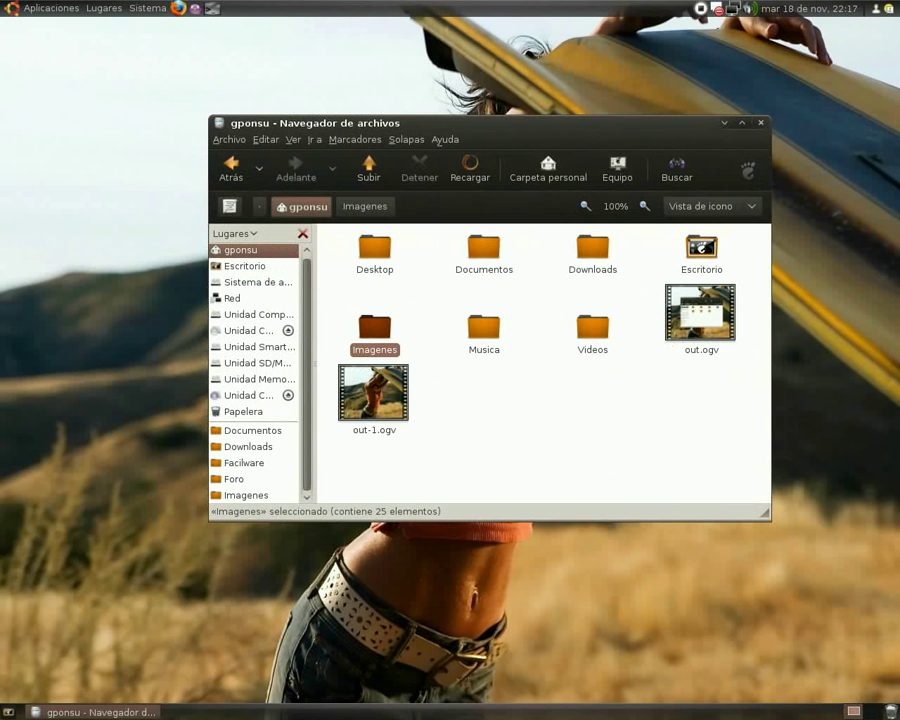
pyautogui.doubleClick(590, 345)
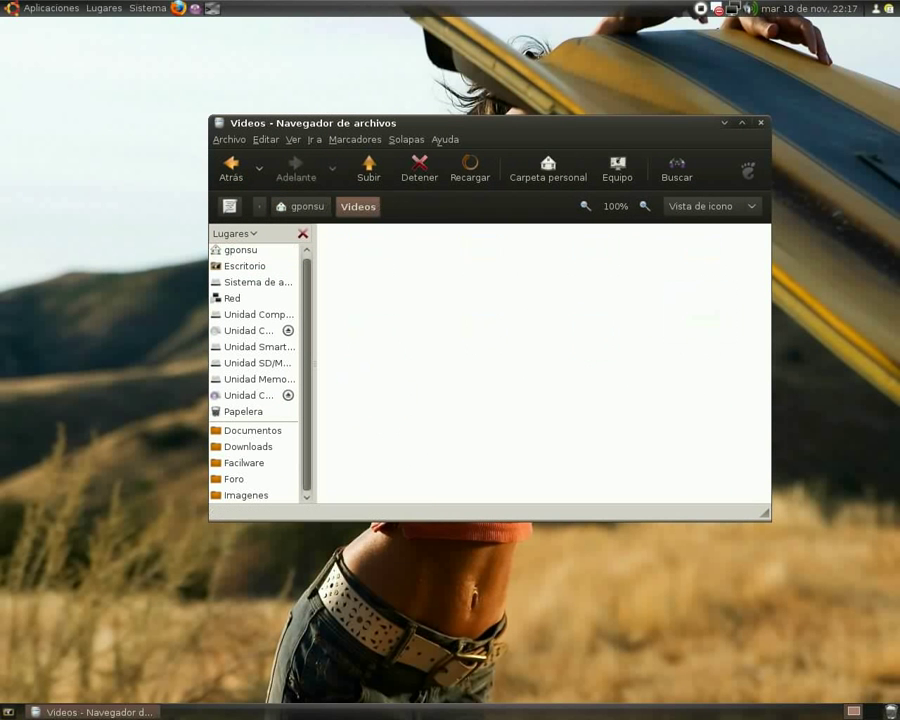
pyautogui.click(369, 168)
# Open the file management preferences at the preview settings and examine the options for previewing sound files
pyautogui.click(340, 145)
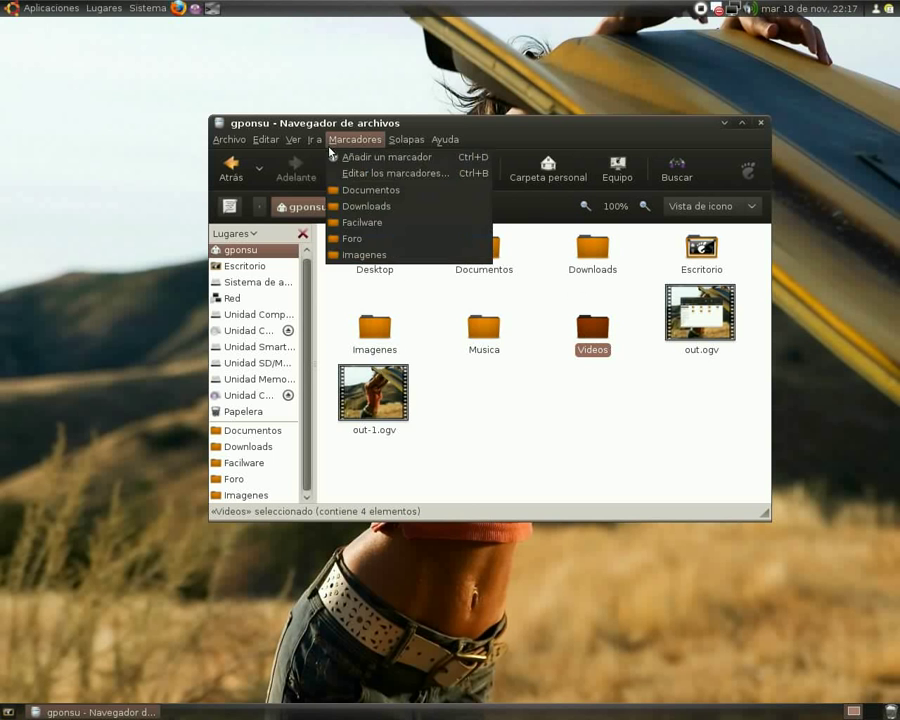
pyautogui.moveTo(265, 139)
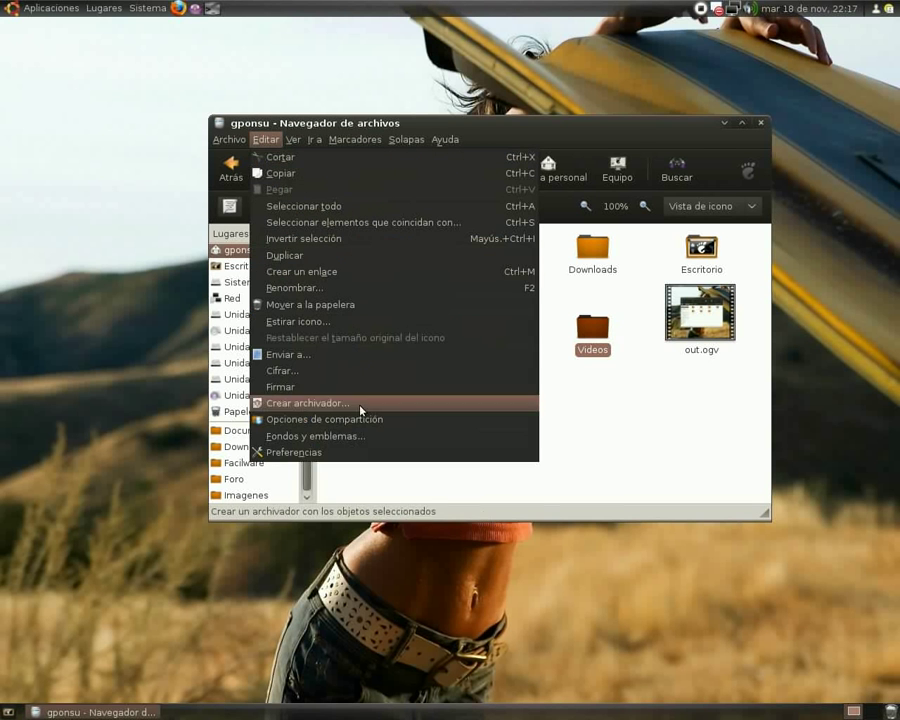
pyautogui.click(290, 452)
pyautogui.click(554, 176)
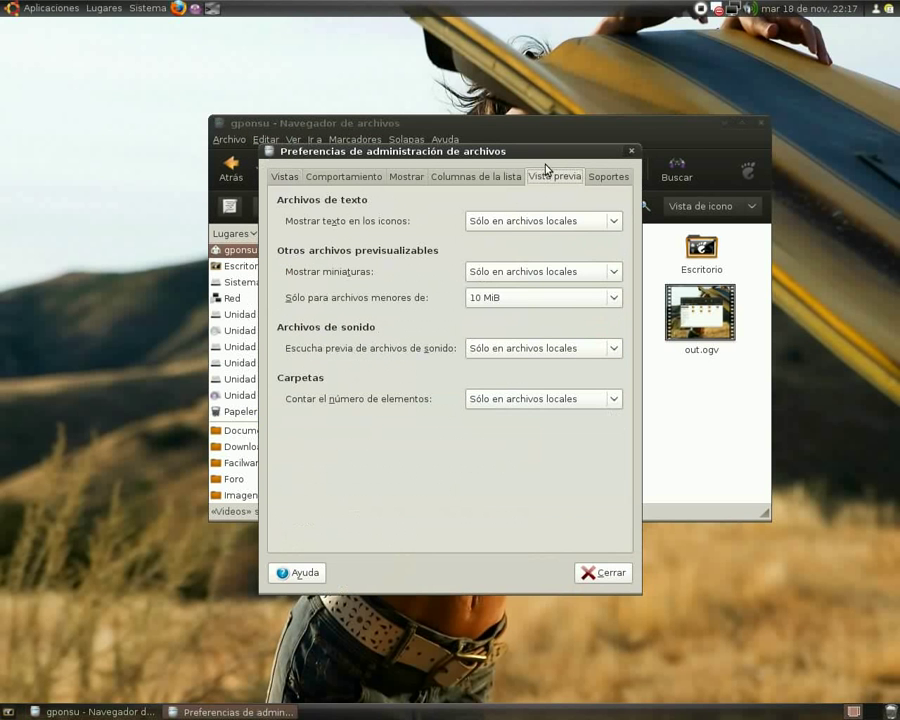
pyautogui.moveTo(495, 152); pyautogui.dragTo(549, 228)
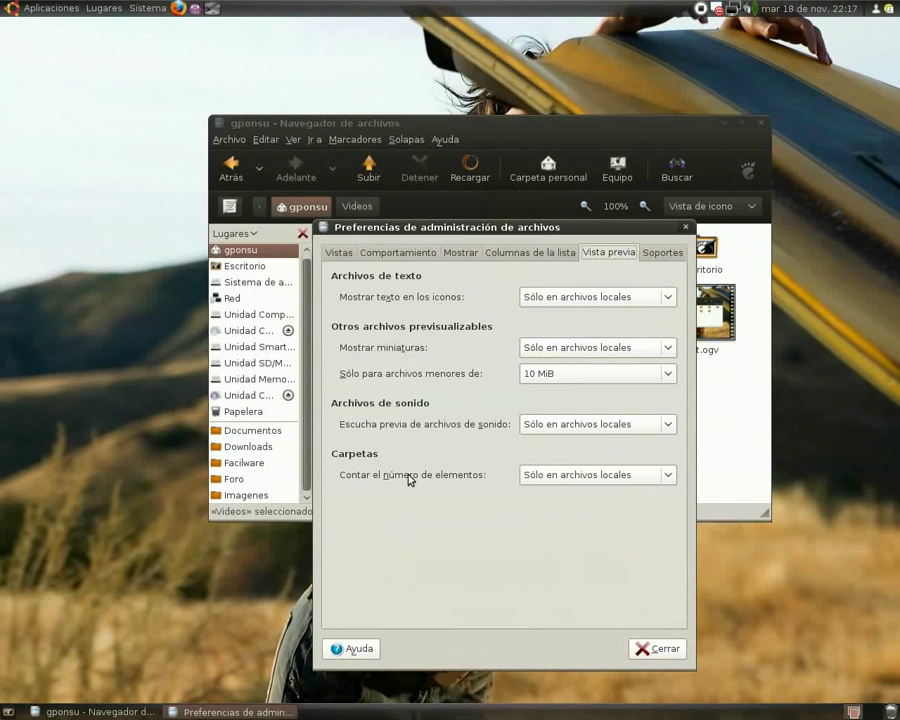
pyautogui.click(586, 426)
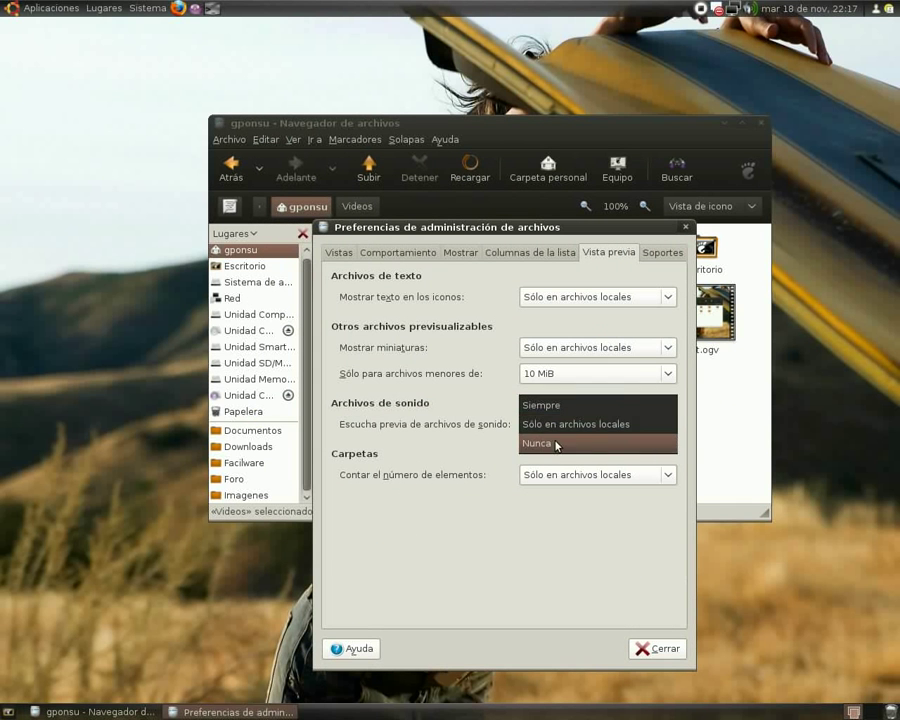
pyautogui.click(634, 388)
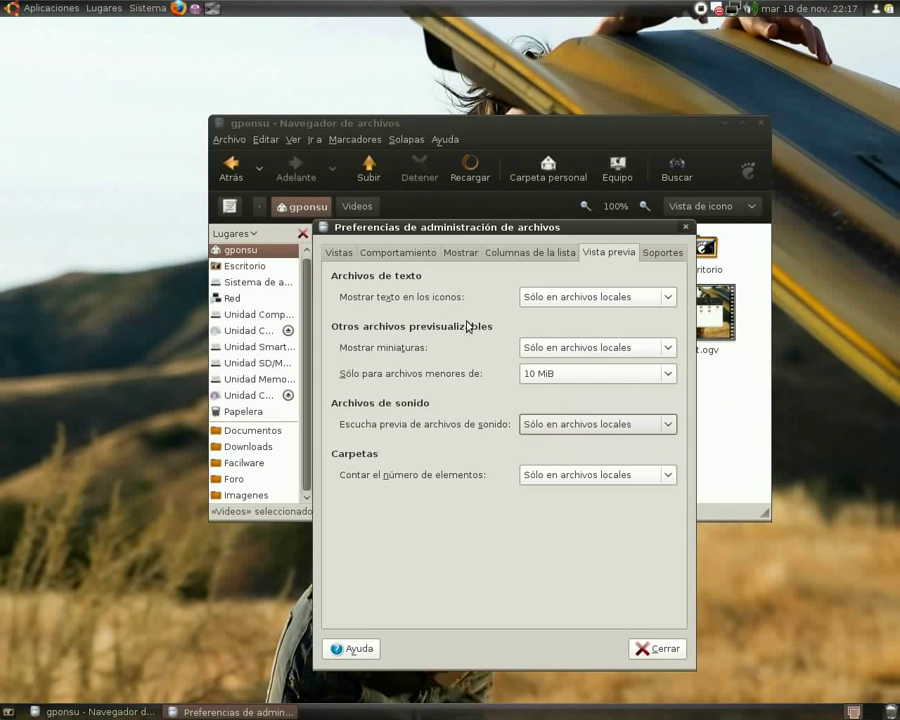
# Set thumbnails to Nunca and open the GNU_Linux folder inside Imagenes to check how its image files are displayed
pyautogui.click(610, 348)
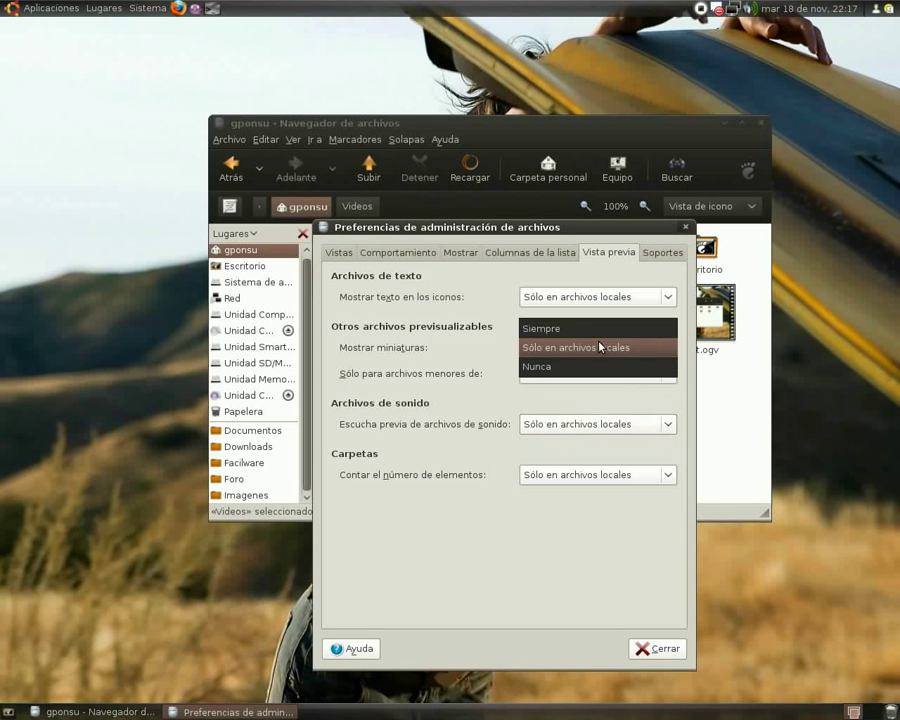
pyautogui.click(535, 367)
pyautogui.moveTo(598, 230); pyautogui.dragTo(485, 430)
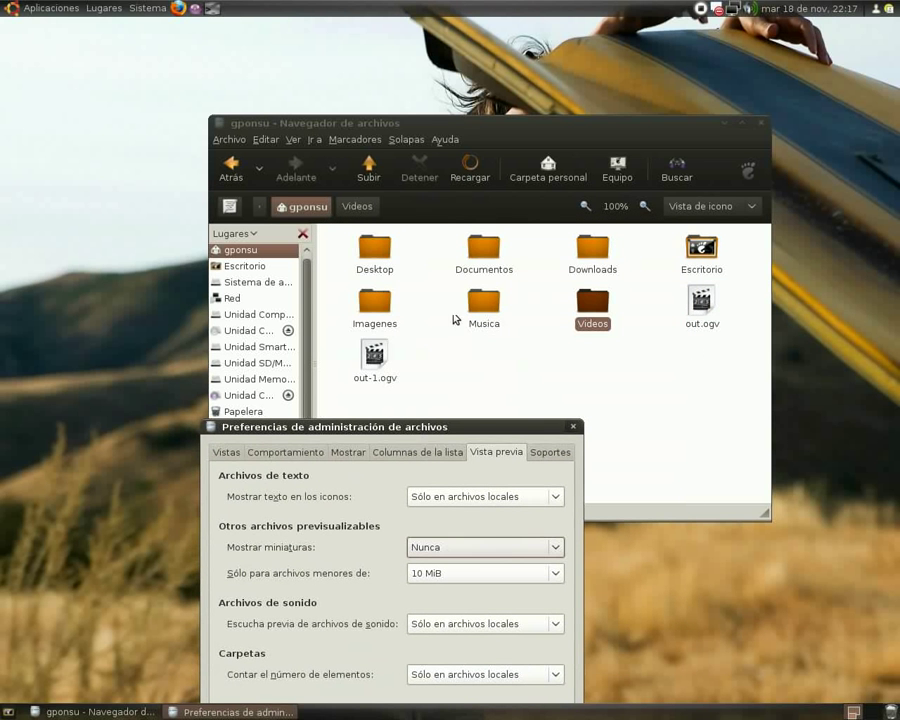
pyautogui.doubleClick(389, 312)
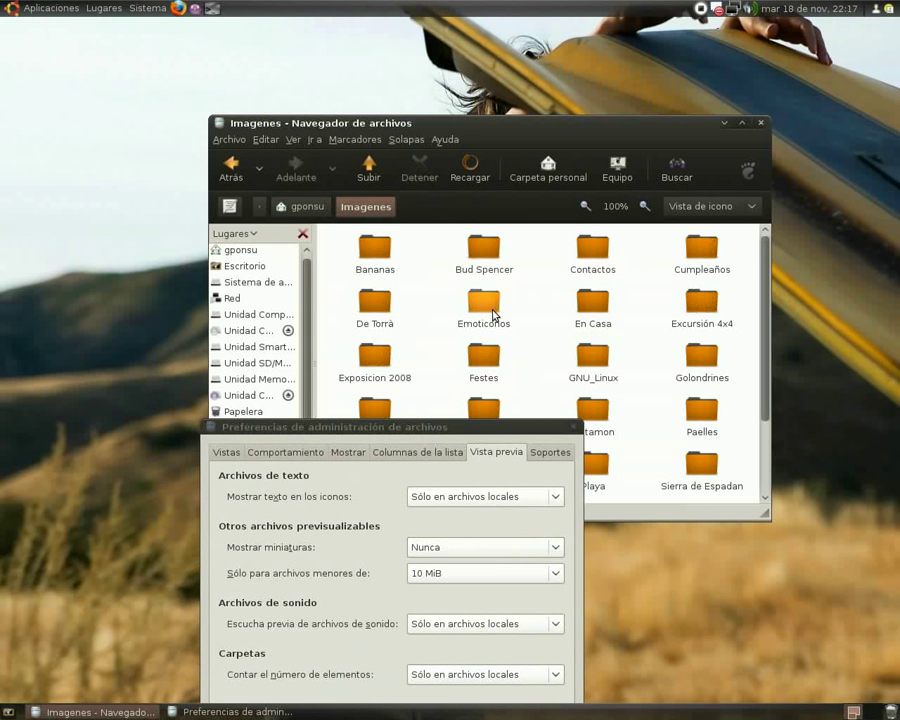
pyautogui.doubleClick(600, 374)
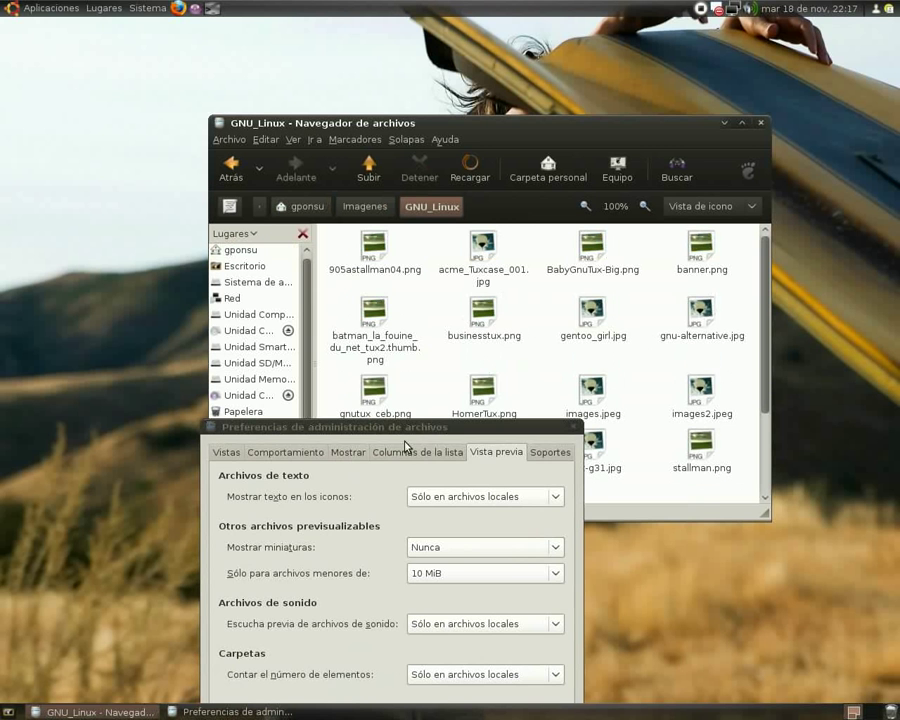
# Set thumbnails to Siempre in the preview preferences and reload the GNU_Linux folder to check its images
pyautogui.moveTo(418, 430); pyautogui.dragTo(446, 279)
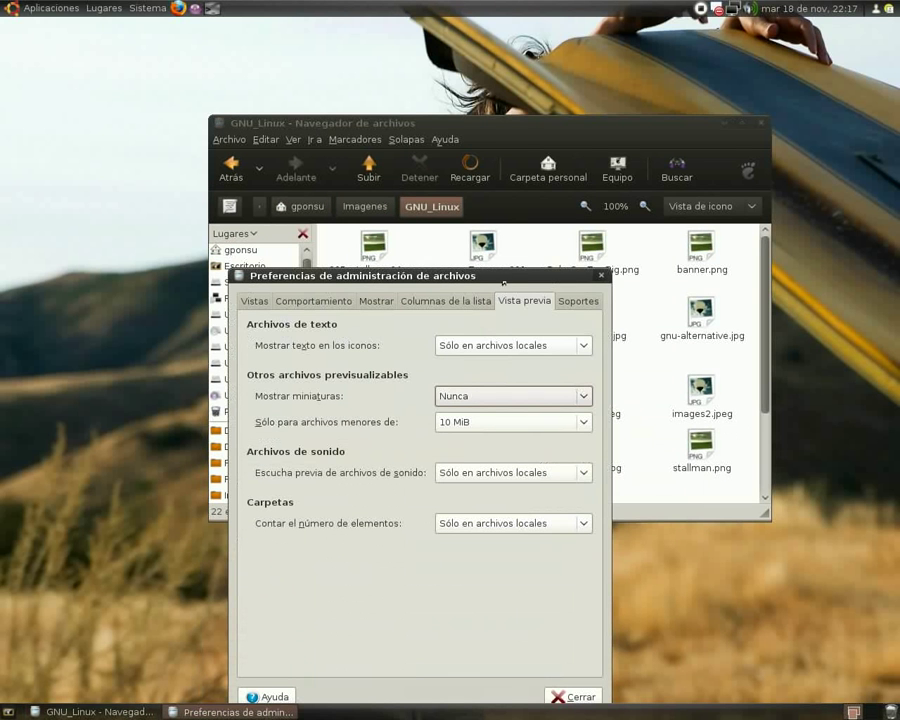
pyautogui.moveTo(503, 283); pyautogui.dragTo(541, 249)
pyautogui.click(532, 366)
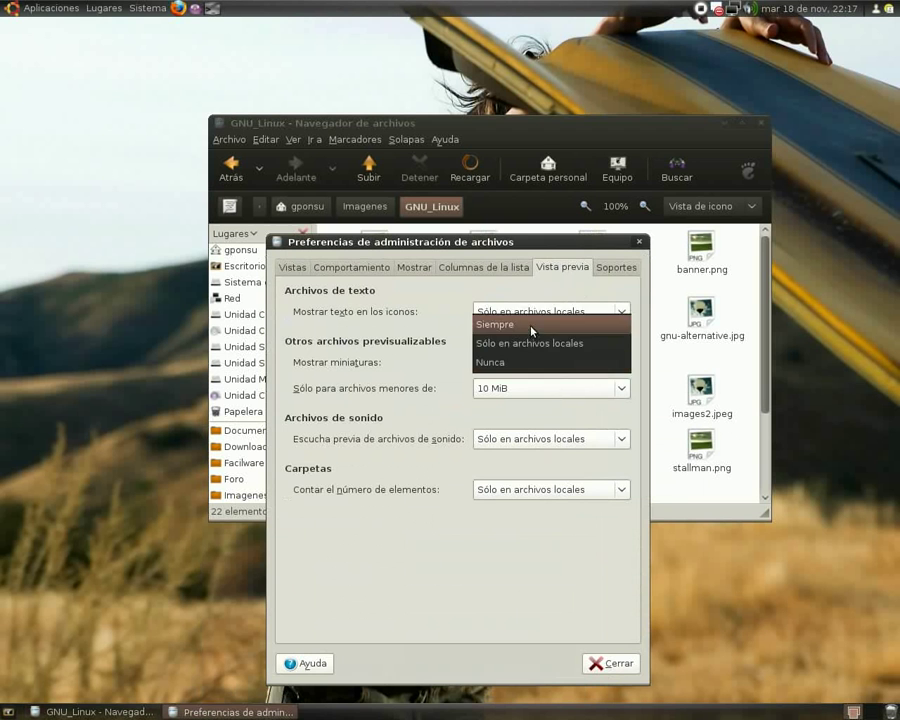
pyautogui.click(531, 325)
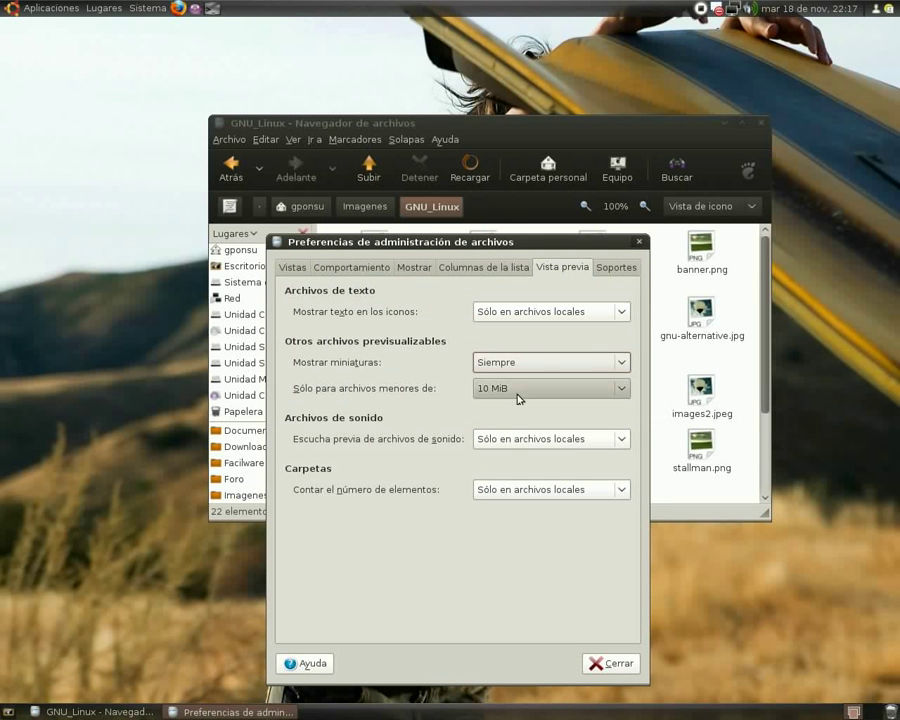
pyautogui.click(470, 170)
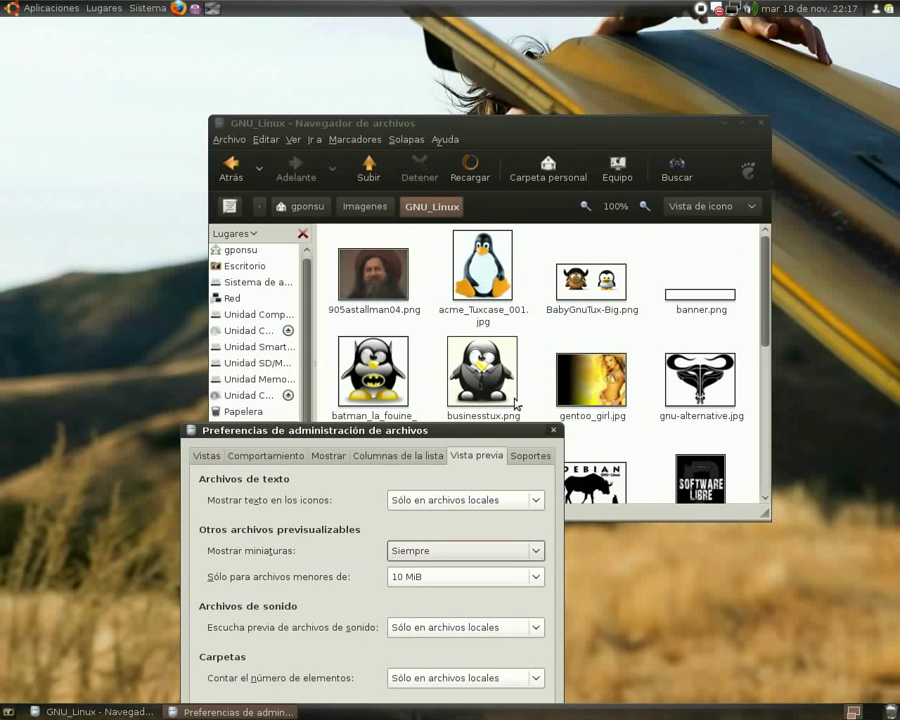
# Bring the preferences dialog back over the file browser and switch thumbnails to Nunca again
pyautogui.moveTo(370, 428); pyautogui.dragTo(519, 237)
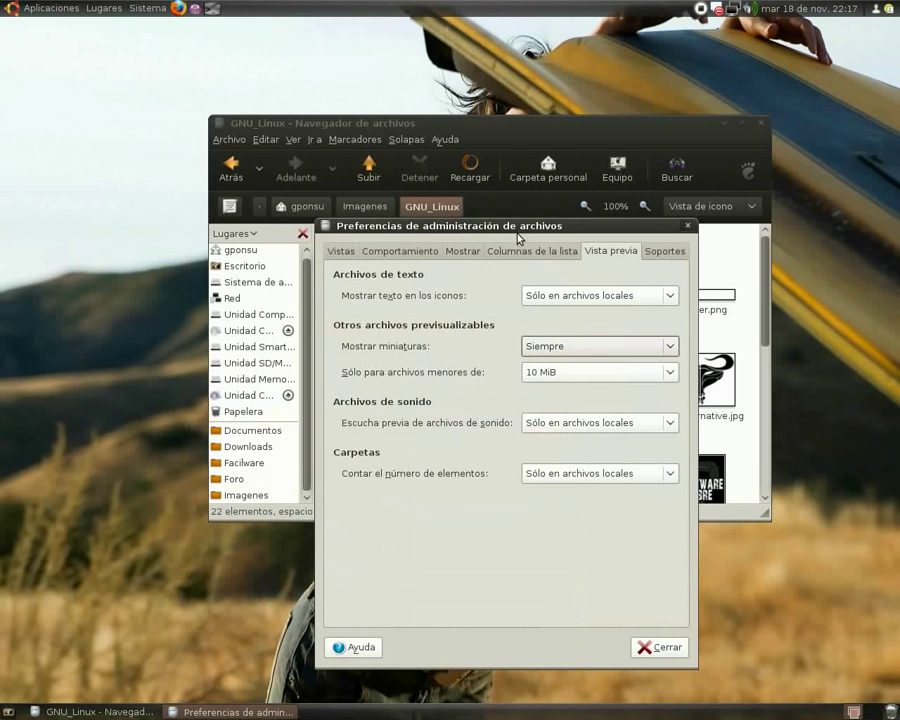
pyautogui.click(657, 648)
pyautogui.click(585, 350)
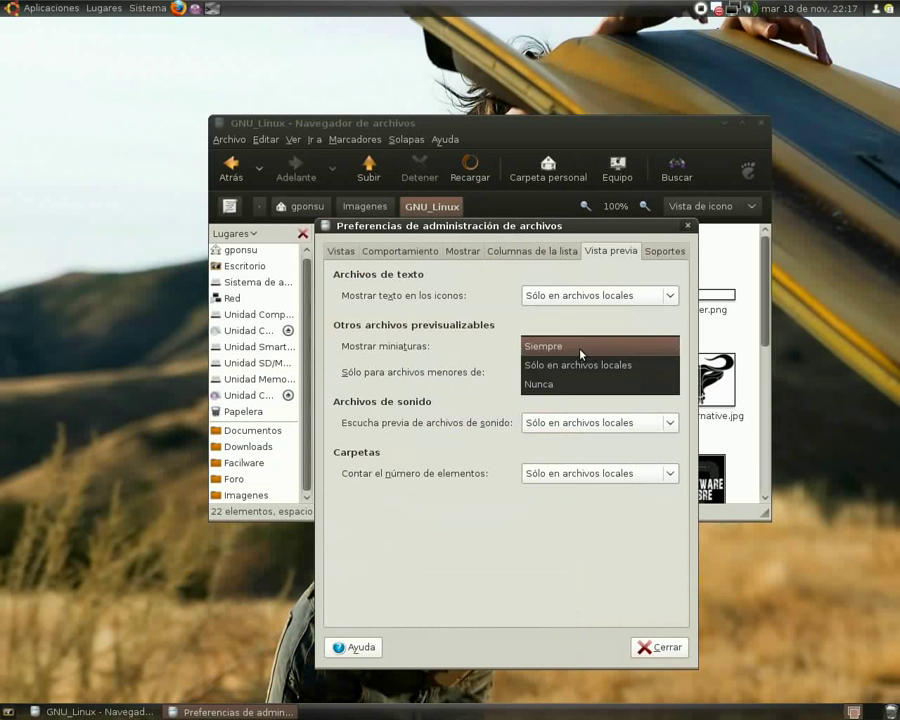
pyautogui.click(560, 388)
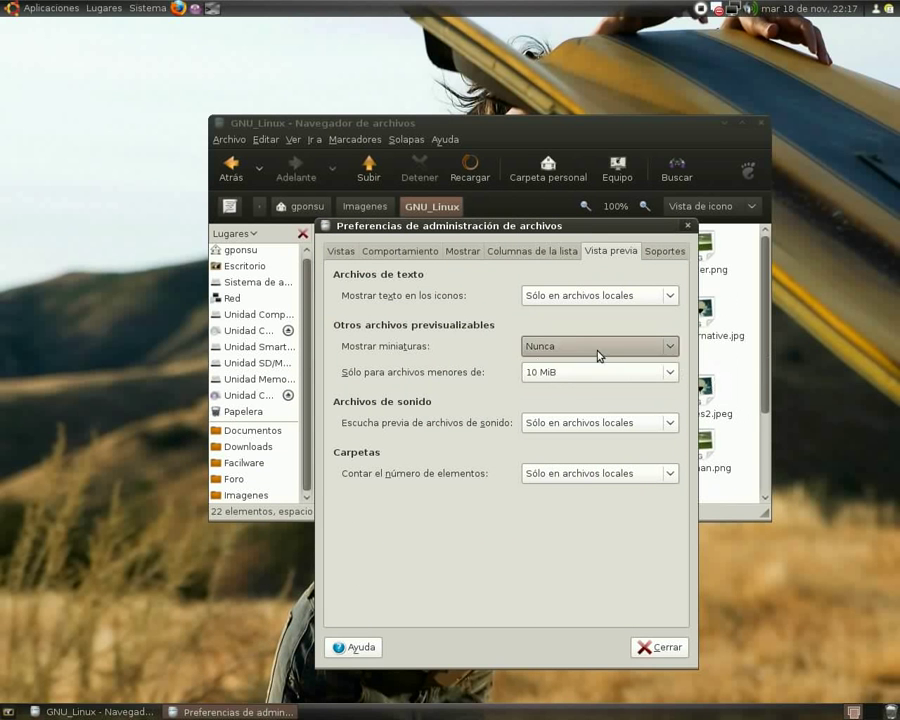
# Set thumbnails back to Siempre, close the preferences, and return to the home folder
pyautogui.click(560, 346)
pyautogui.click(552, 308)
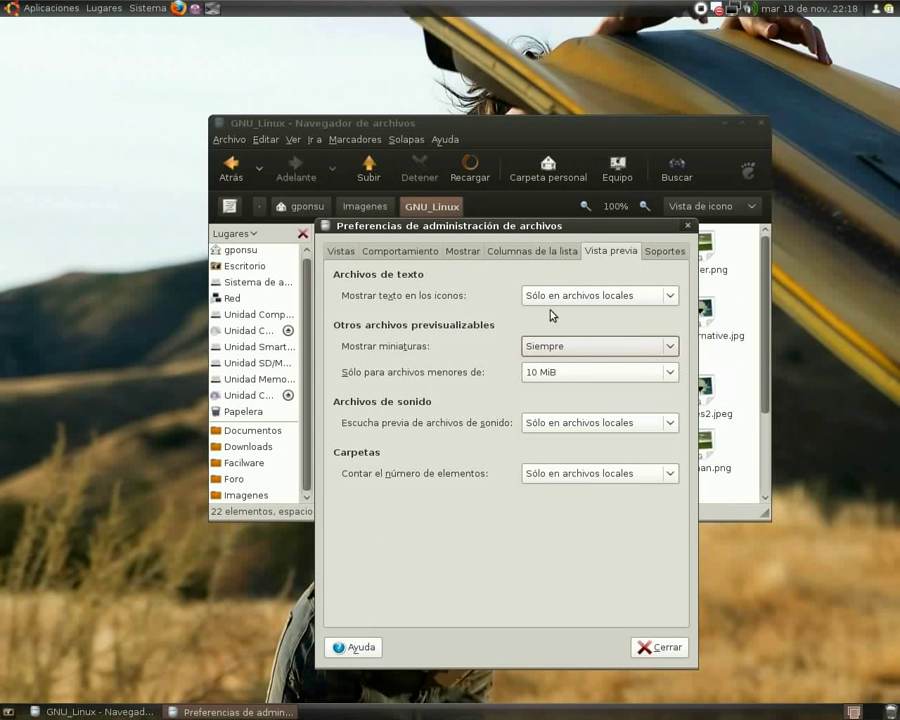
pyautogui.click(673, 640)
pyautogui.click(367, 170)
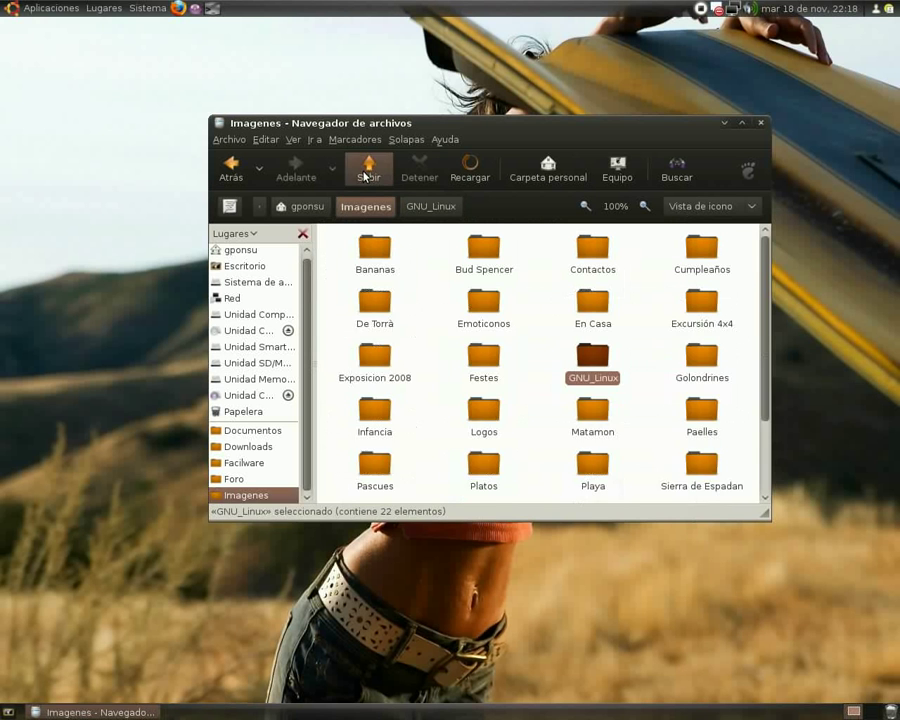
pyautogui.click(367, 170)
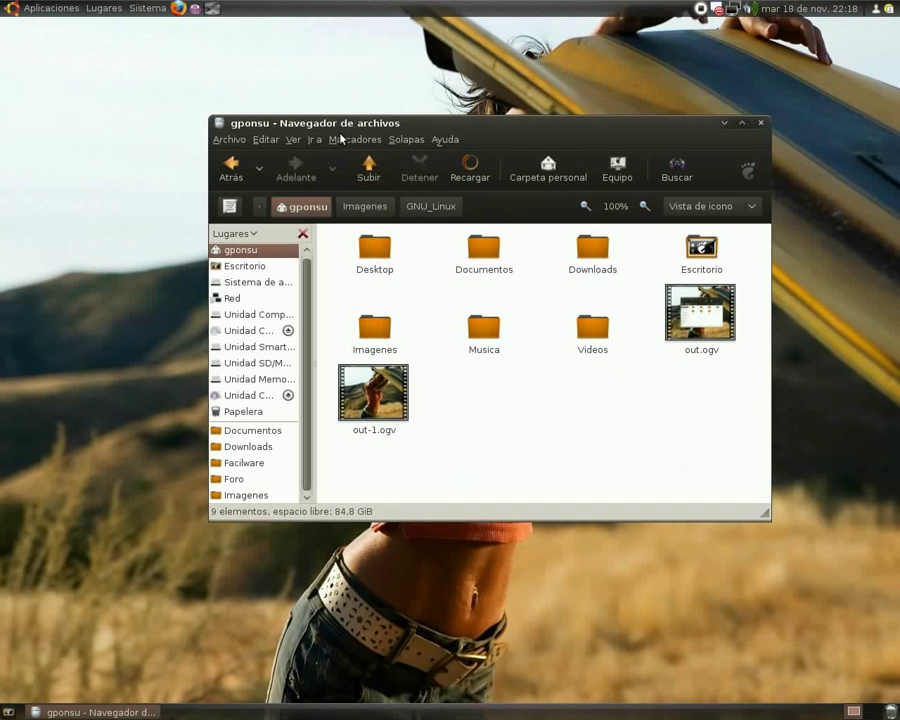